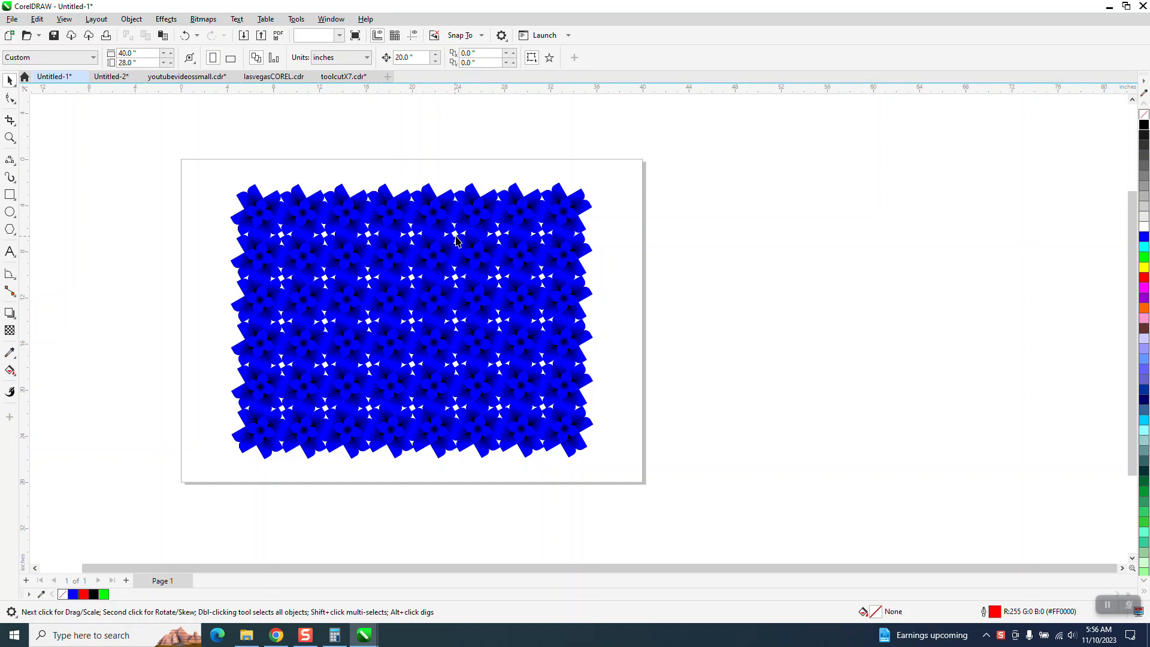
Ungroup the blue flower pattern one level into its separate column groups, and clear the selection.
click(446, 115)
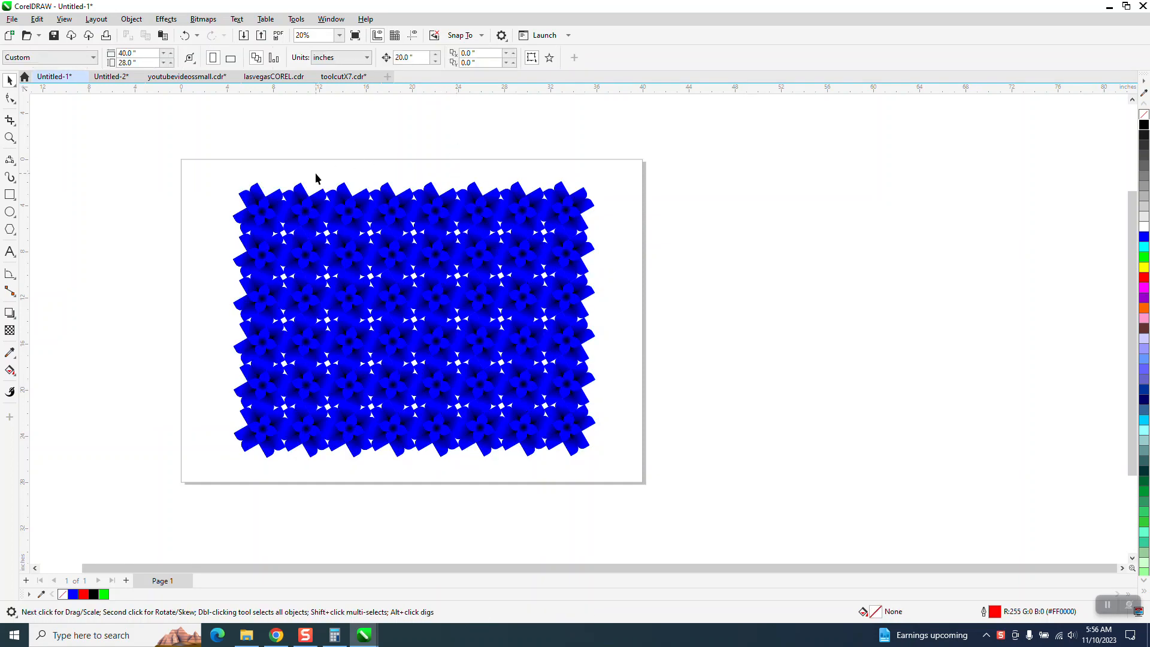
click(281, 193)
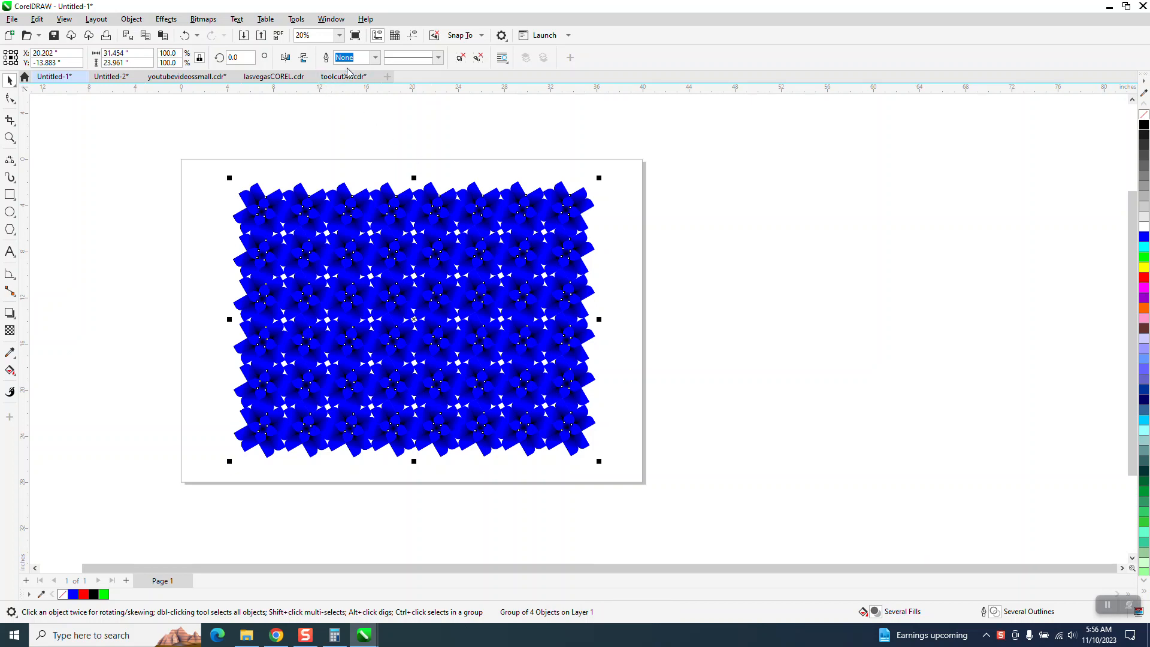
click(133, 20)
mouse_move(166, 223)
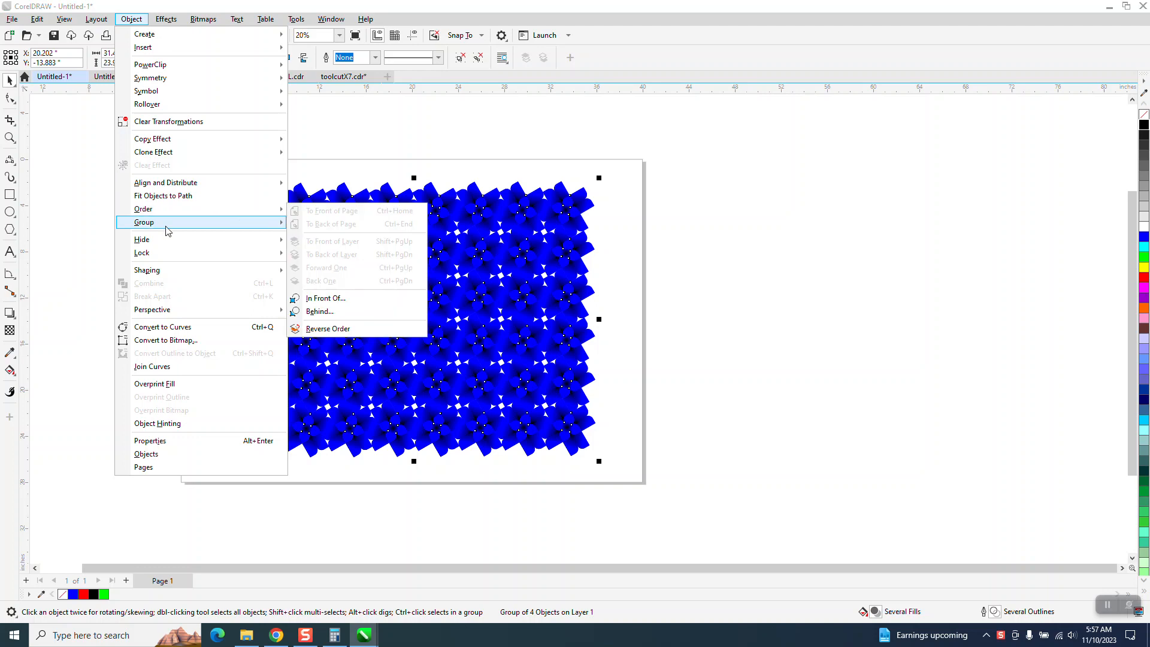
click(336, 239)
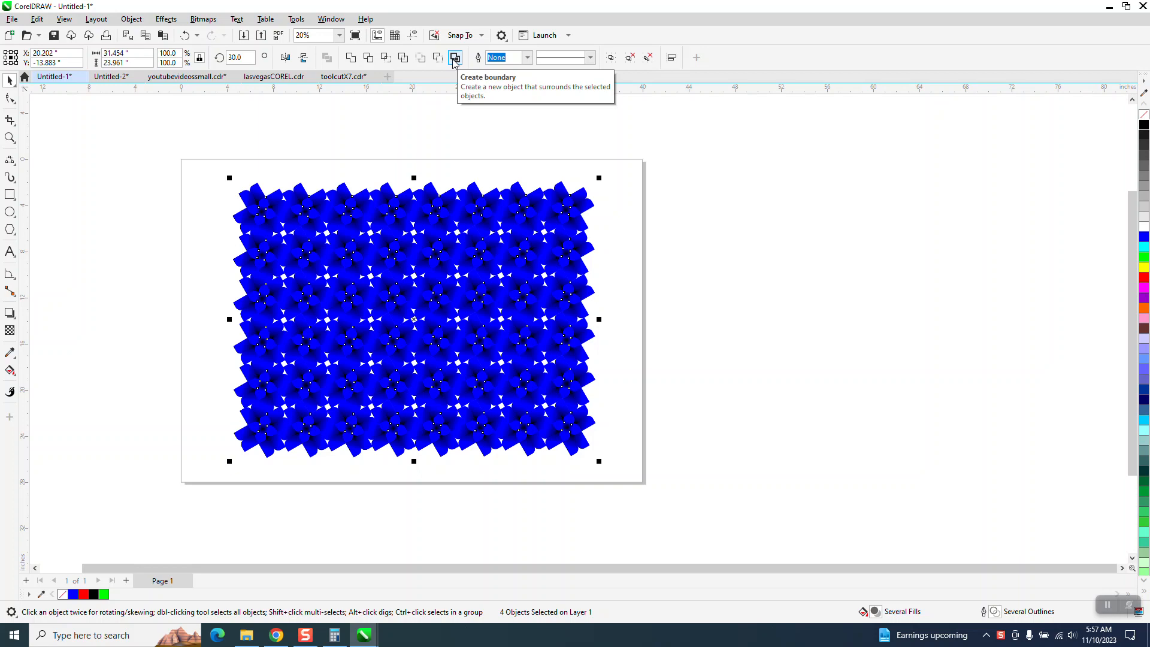
click(460, 117)
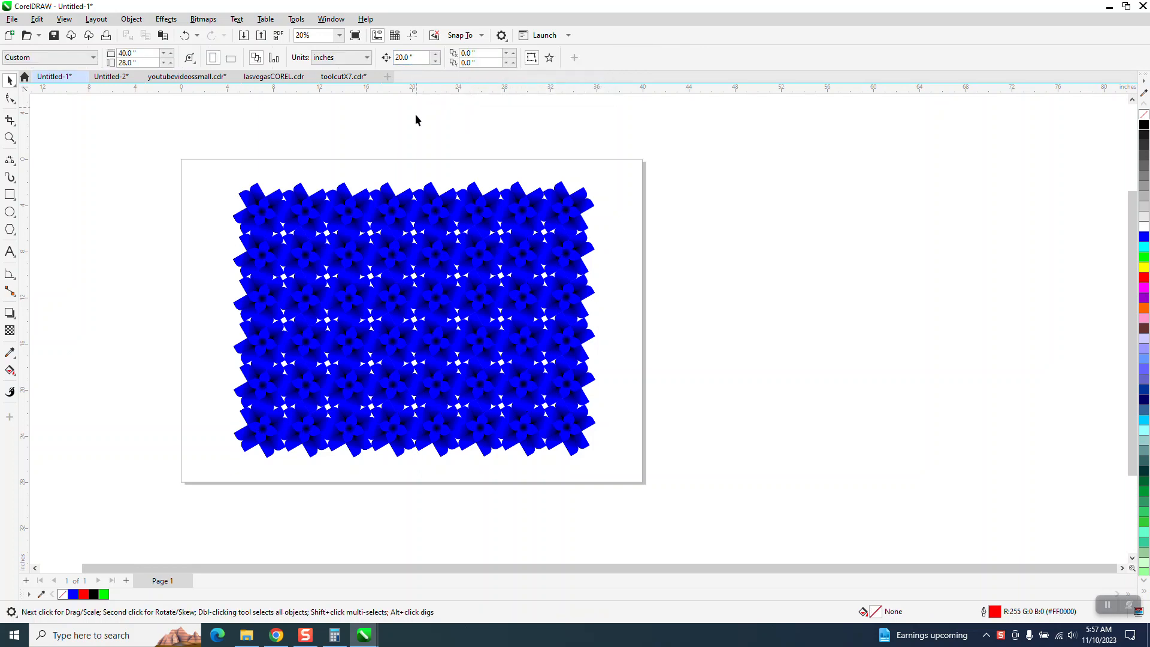
Enter 33 inches as the nudge distance with nothing selected.
click(433, 199)
drag(202, 150, 654, 462)
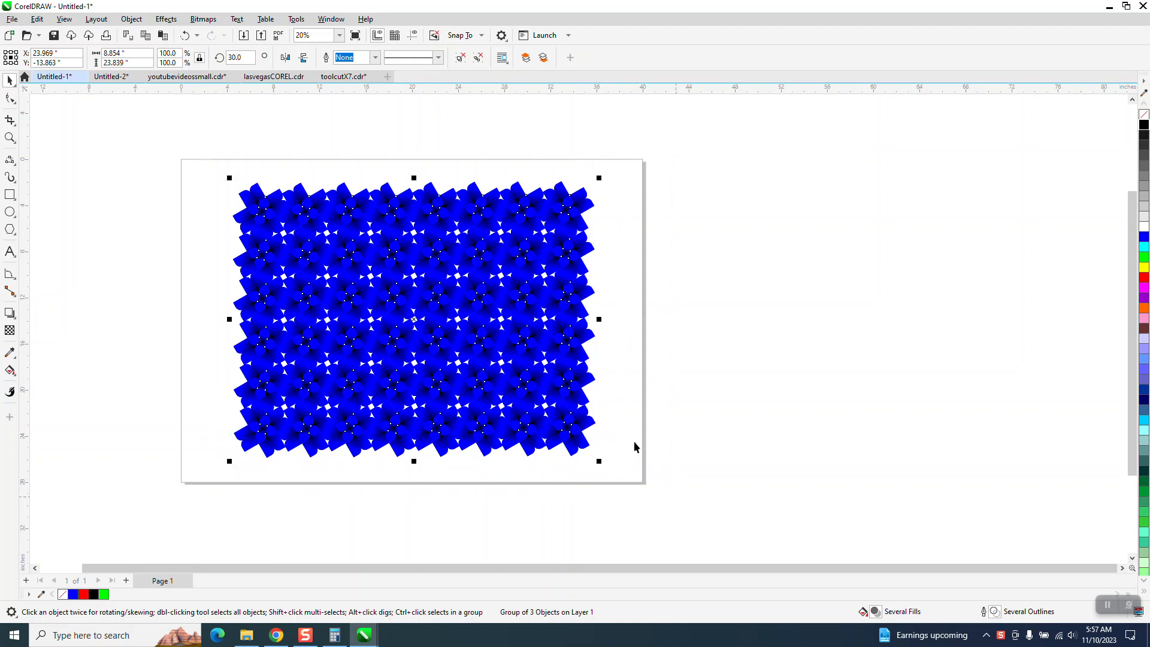
click(266, 135)
double_click(411, 57)
text(33)
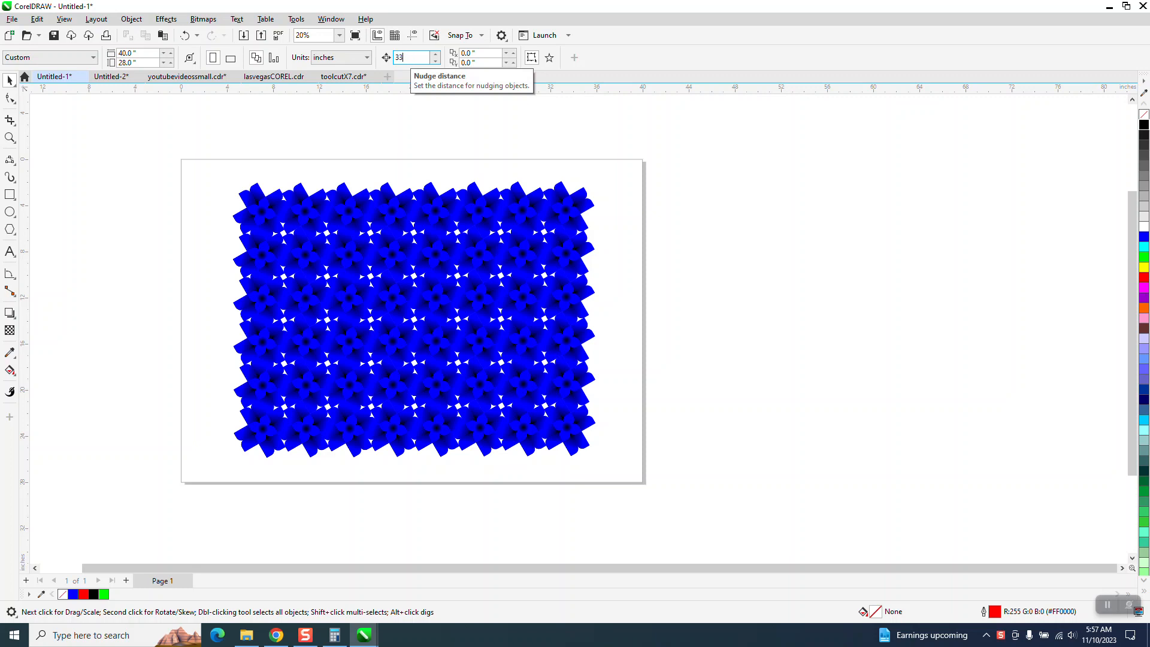
Try moving one two-column flower group up and to the right out of the pattern, and undo the move.
click(457, 204)
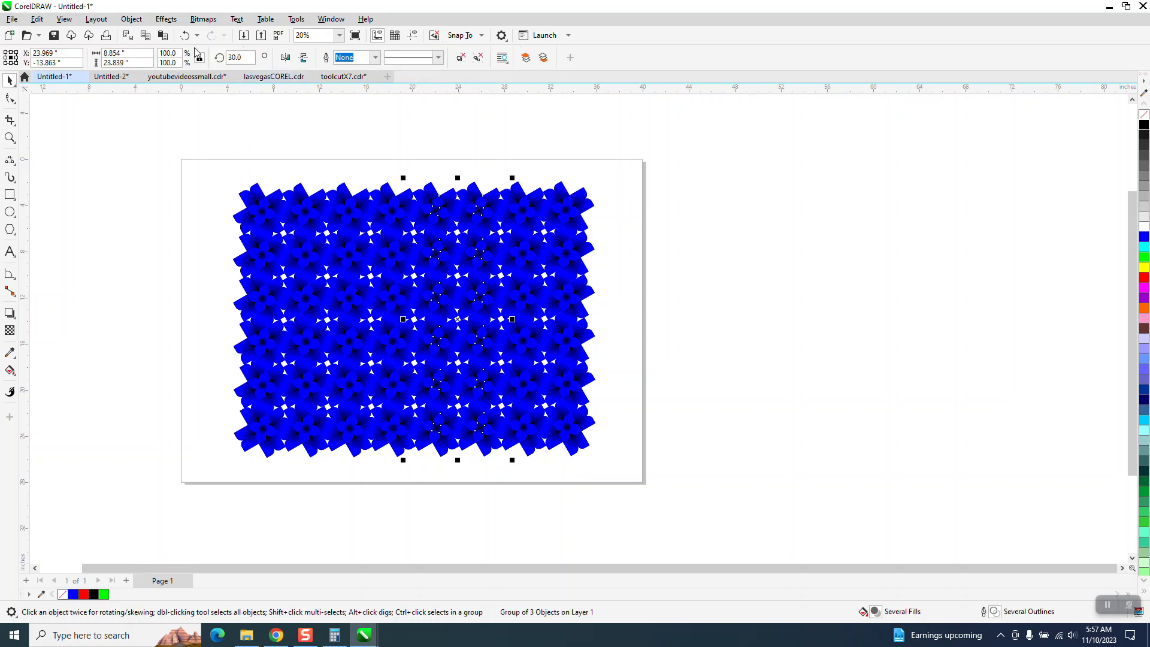
click(342, 133)
drag(384, 200, 403, 165)
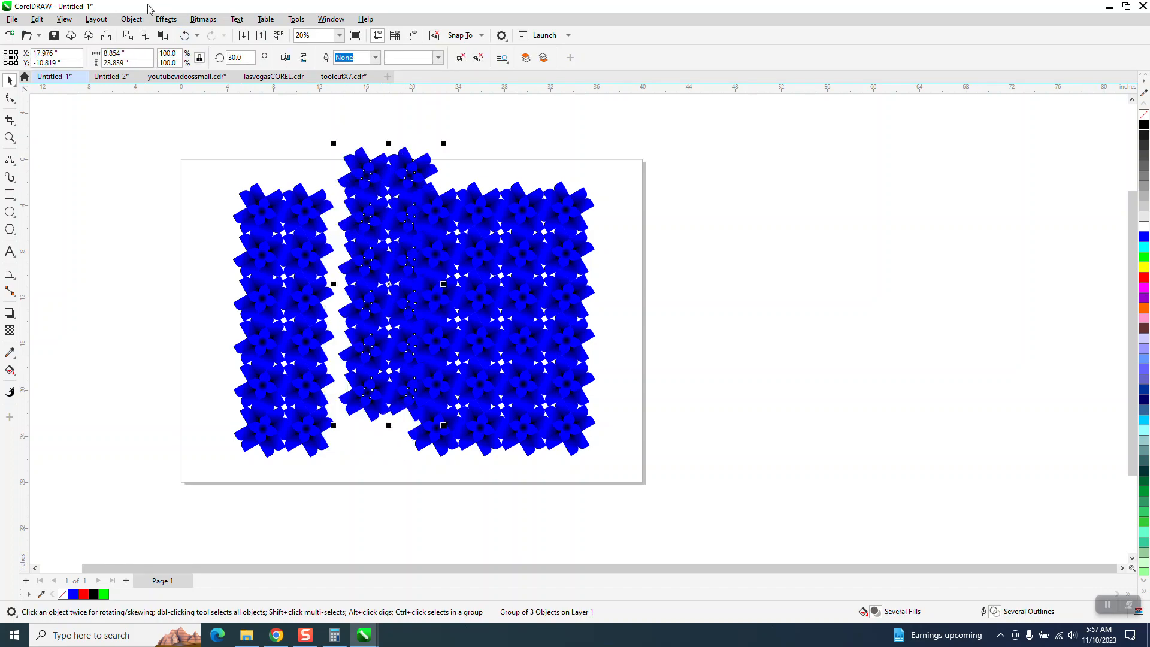
click(184, 35)
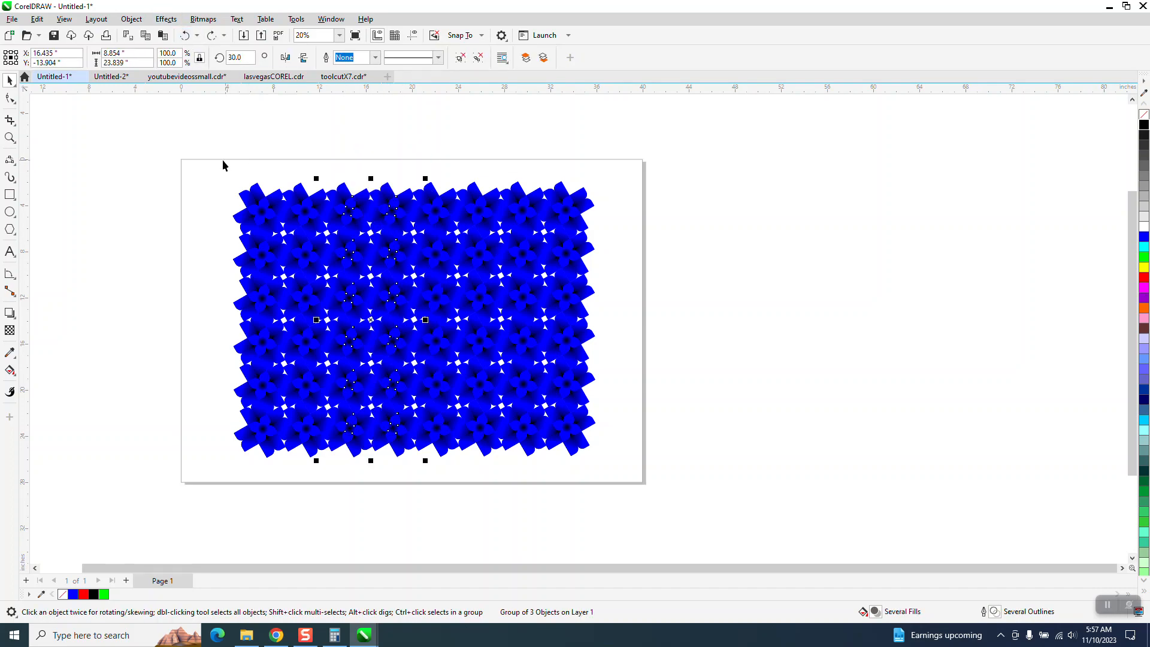
Using a 33-inch nudge distance, create a boundary around the whole flower pattern and nudge that outline right of the artwork.
click(199, 137)
drag(413, 57, 332, 71)
text(33)
key(Return)
drag(236, 310, 644, 480)
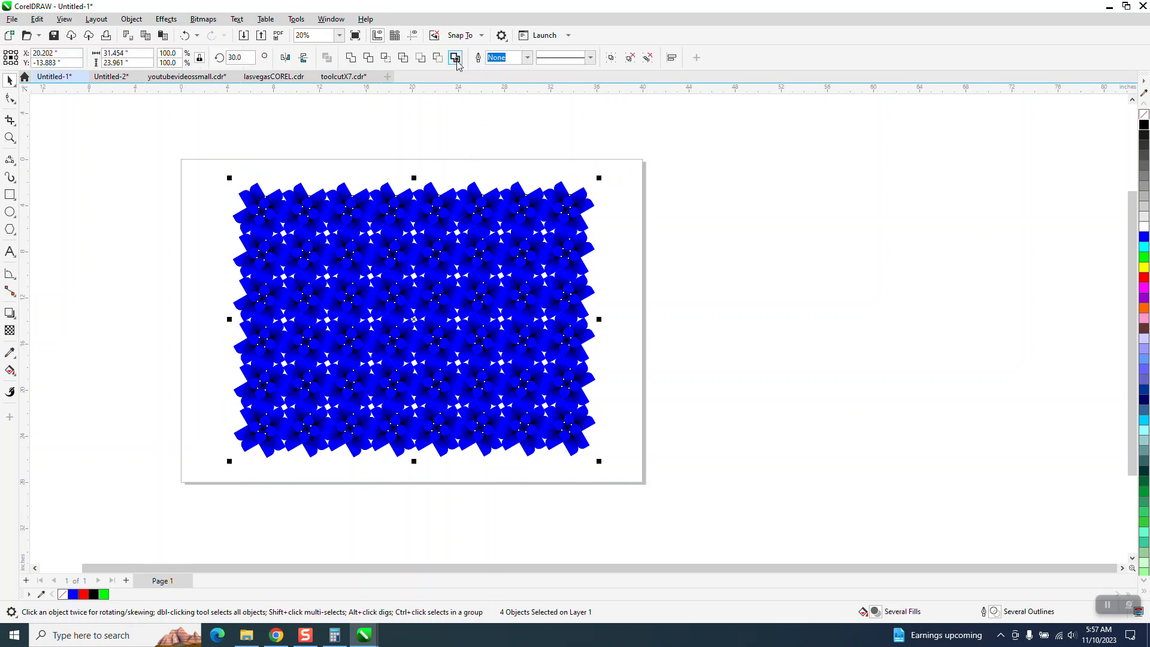
key(Right)
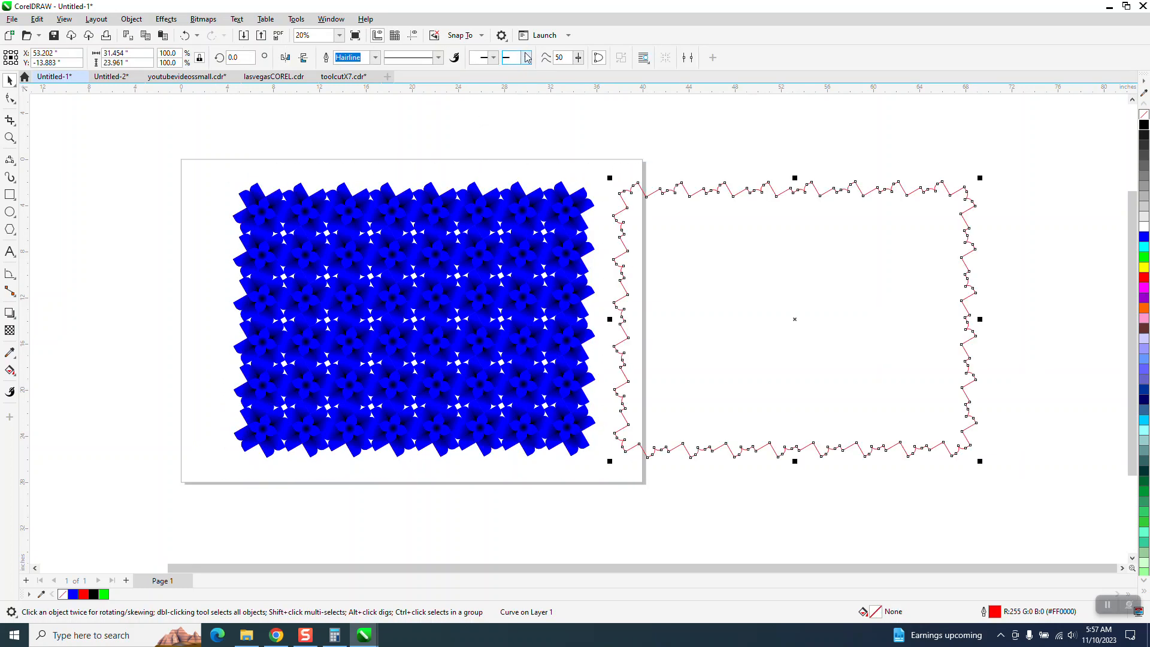
Fill the boundary shape black with no outline and send it to the back of the page.
click(1143, 127)
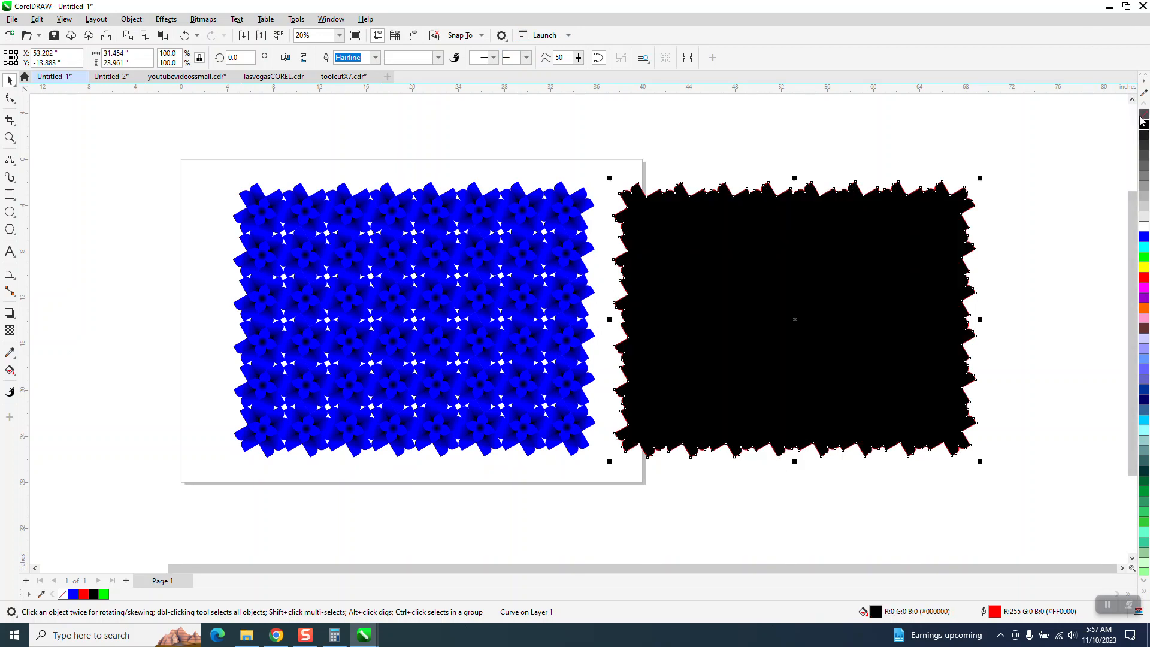
right_click(1144, 115)
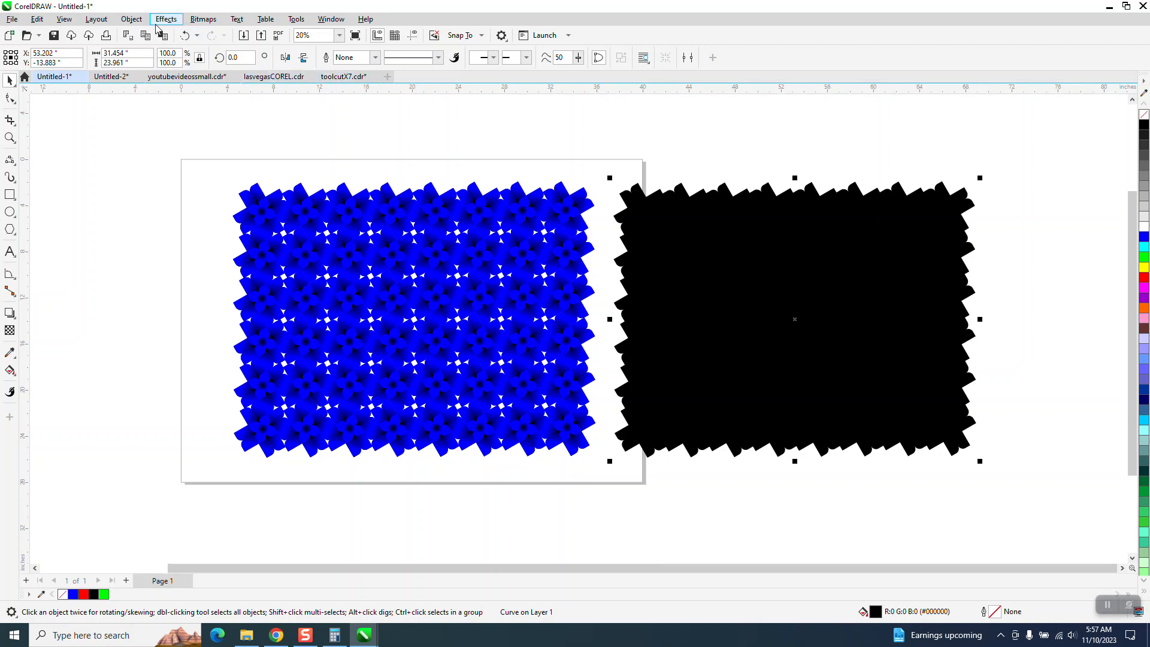
click(131, 18)
mouse_move(158, 210)
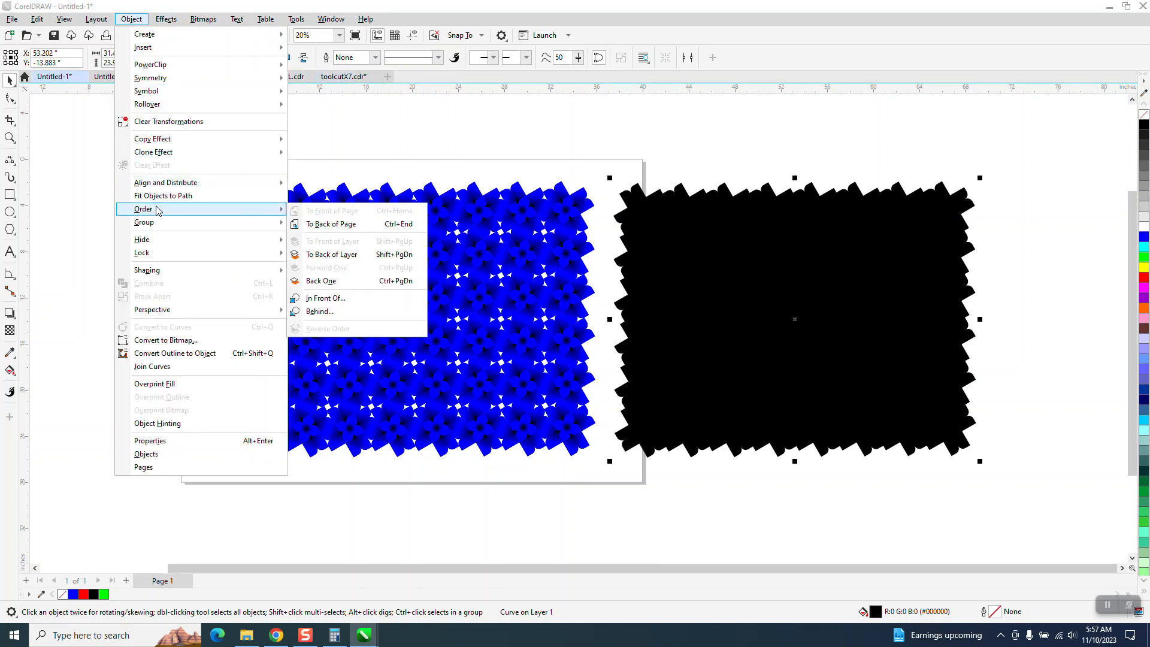
click(323, 224)
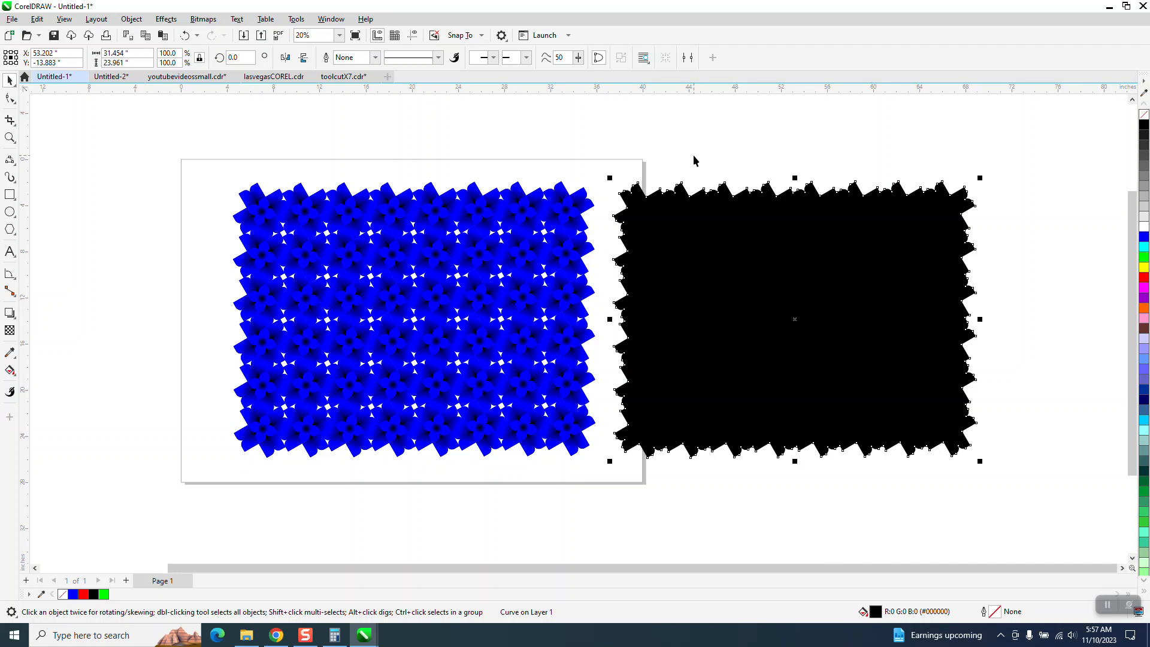
Center the black boundary shape on the page behind the flowers and inspect how it fills the gaps.
click(815, 181)
key(p)
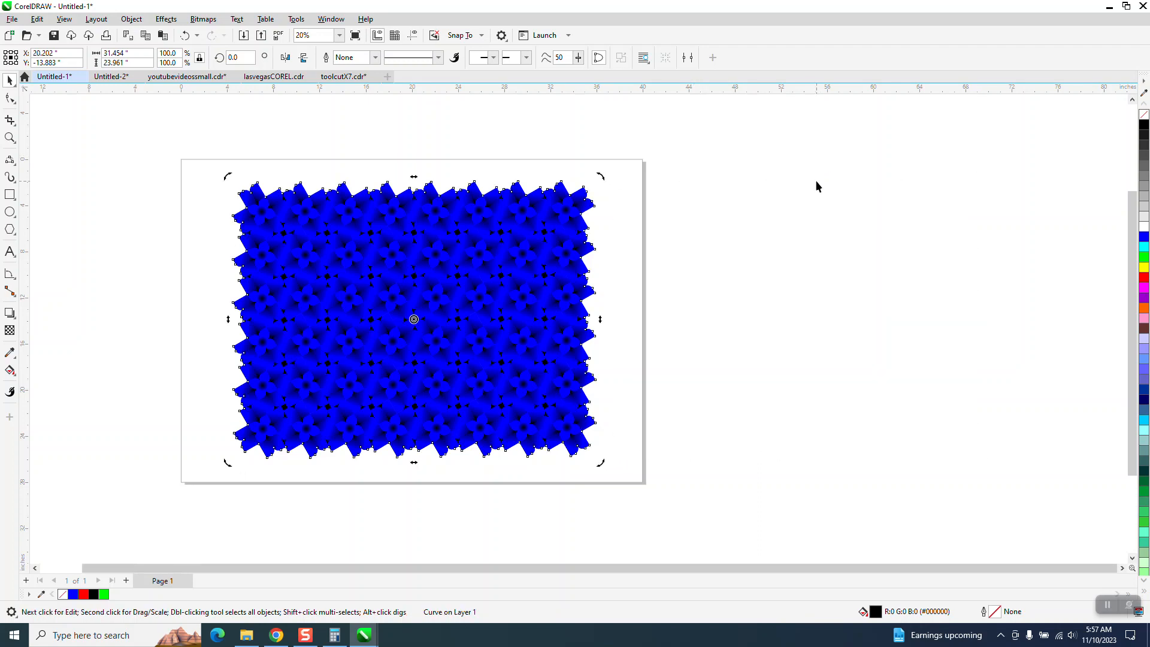
click(9, 138)
drag(336, 205, 590, 322)
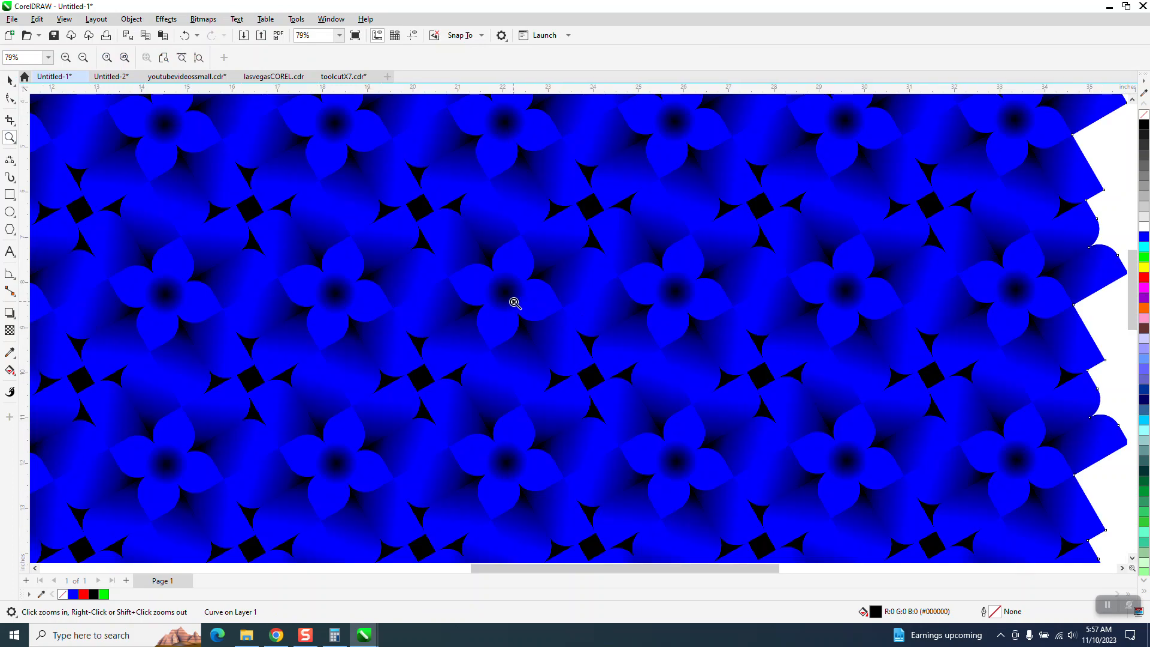
right_click(483, 275)
right_click(359, 254)
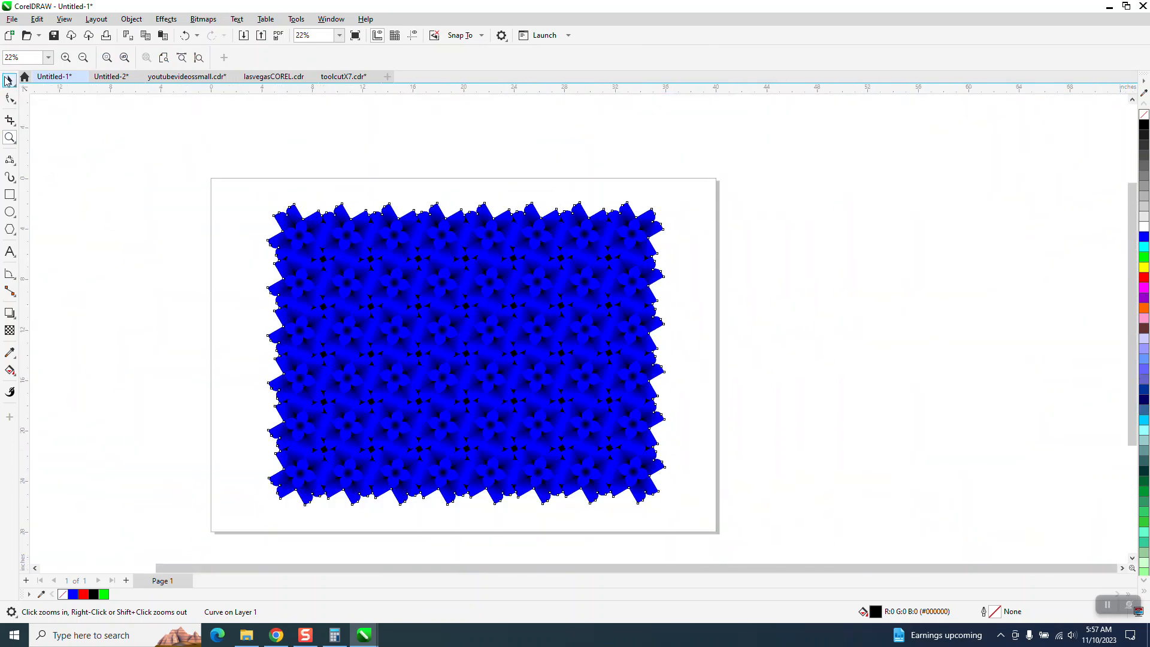
Nudge the black boundary shape 33 inches right, out from behind the flower pattern, and delete it.
click(10, 80)
key(Right)
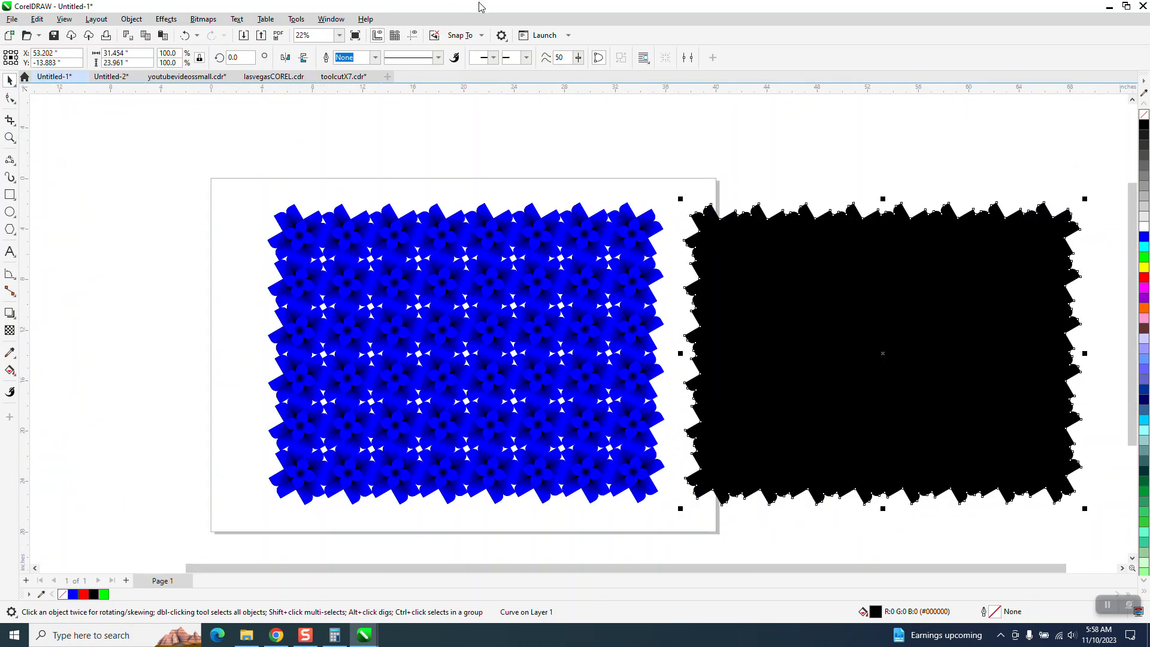
key(Delete)
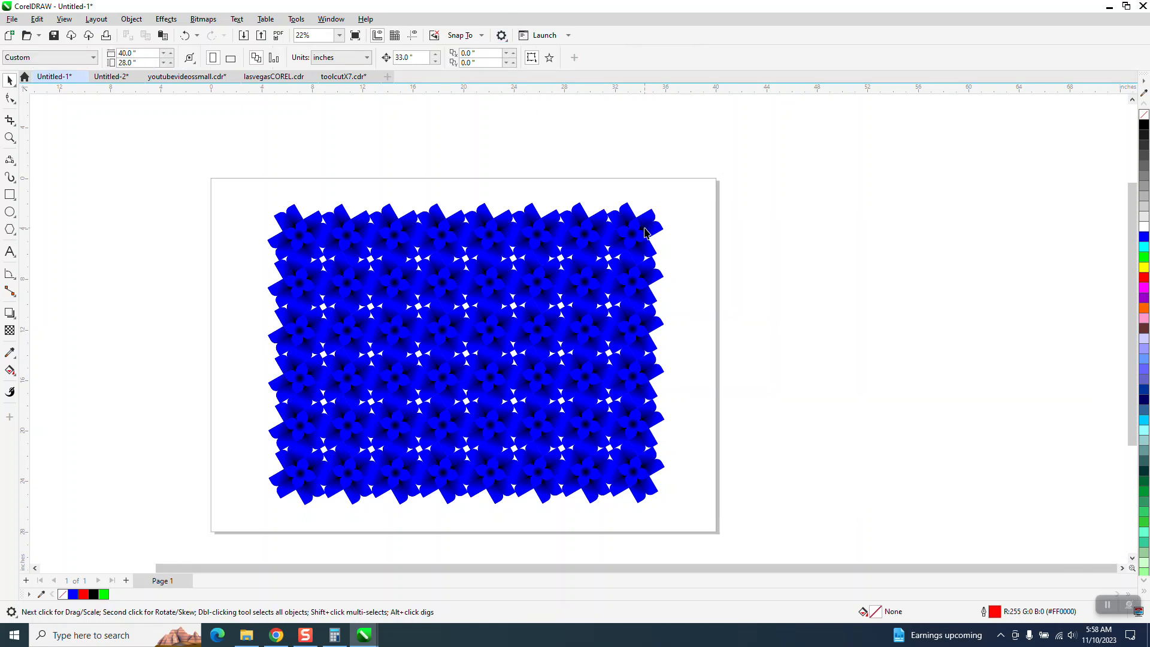
Select all the flower column groups and ungroup everything into individual petal objects.
click(645, 232)
drag(281, 178, 680, 527)
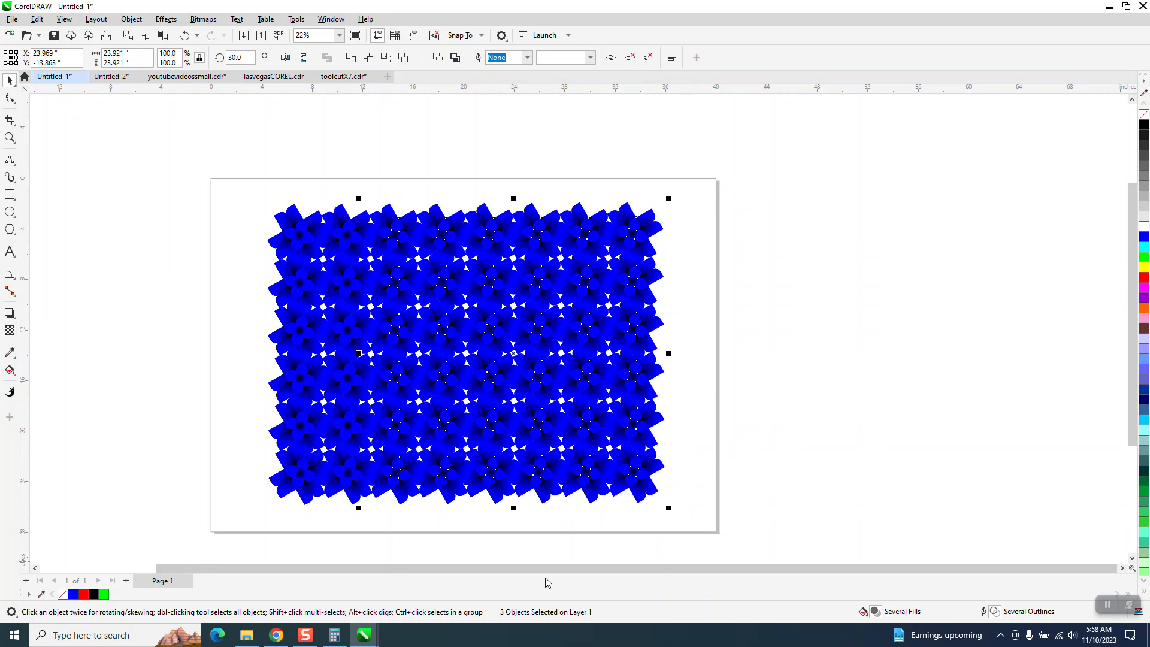
drag(238, 197, 770, 466)
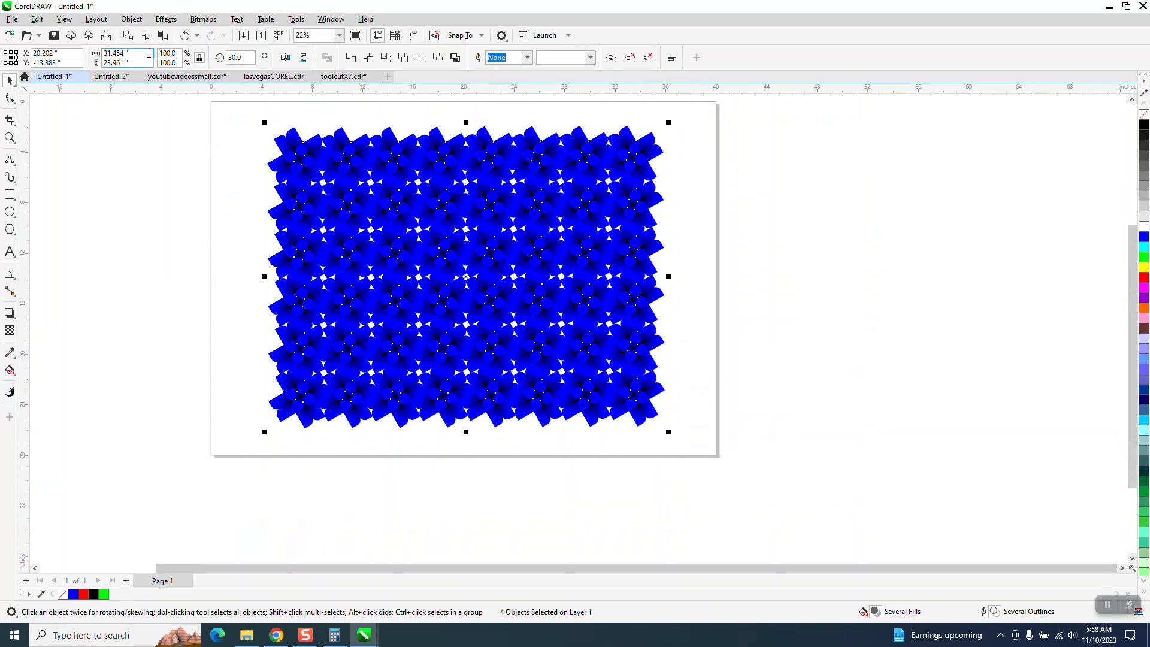
click(143, 20)
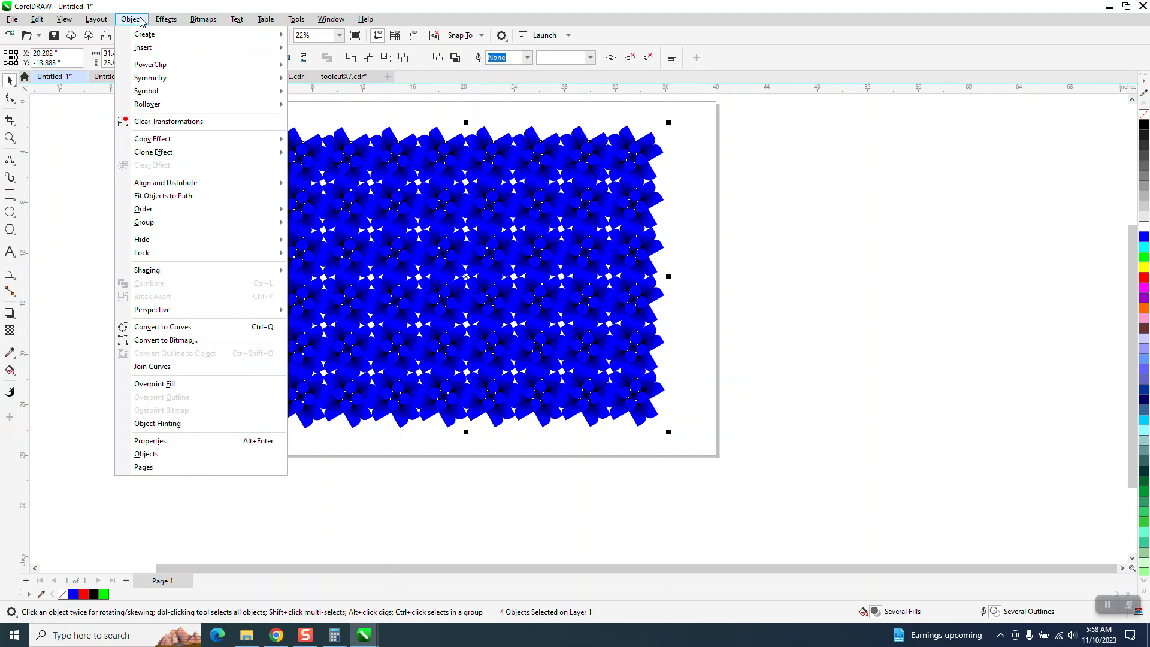
right_click(170, 222)
click(198, 221)
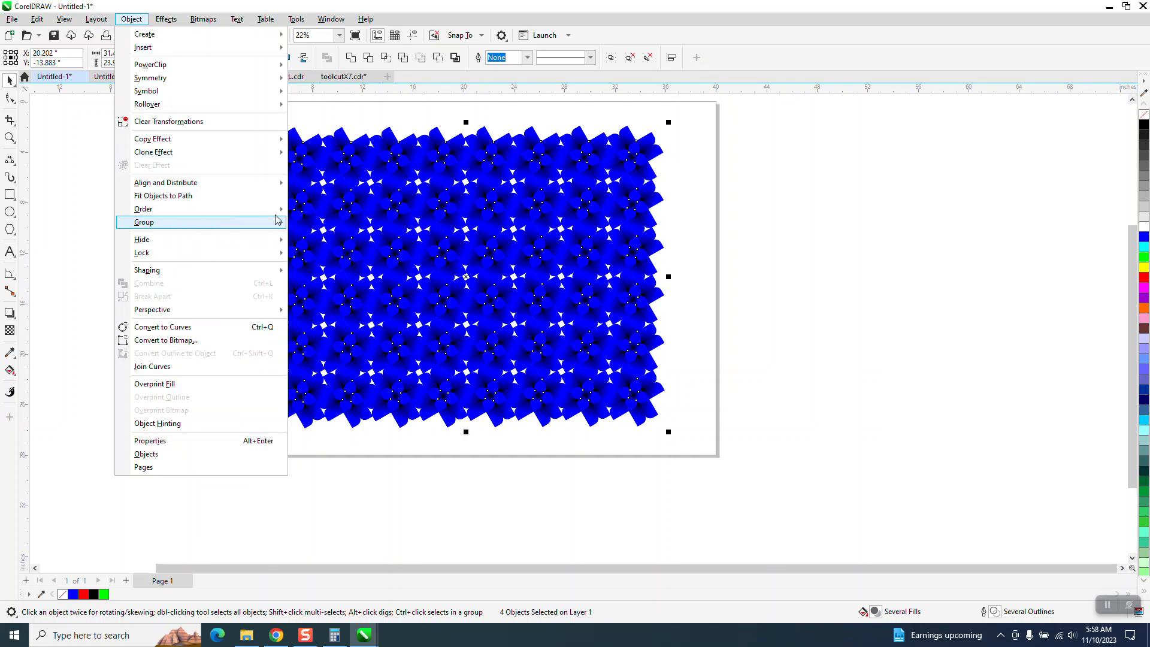
mouse_move(277, 219)
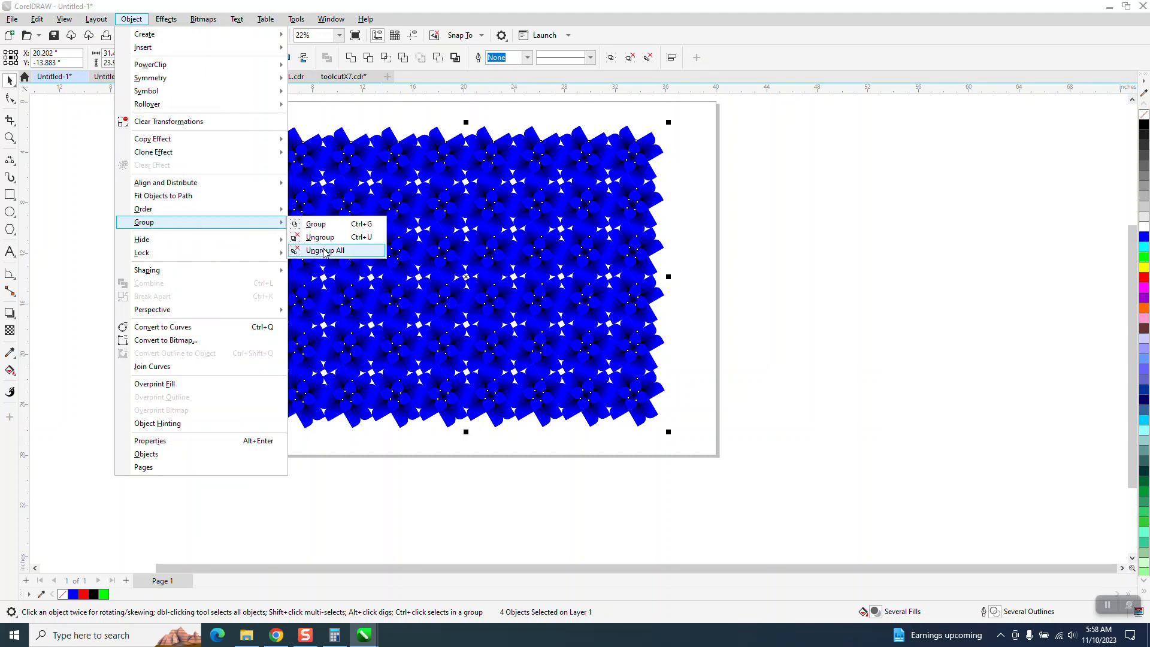
click(324, 251)
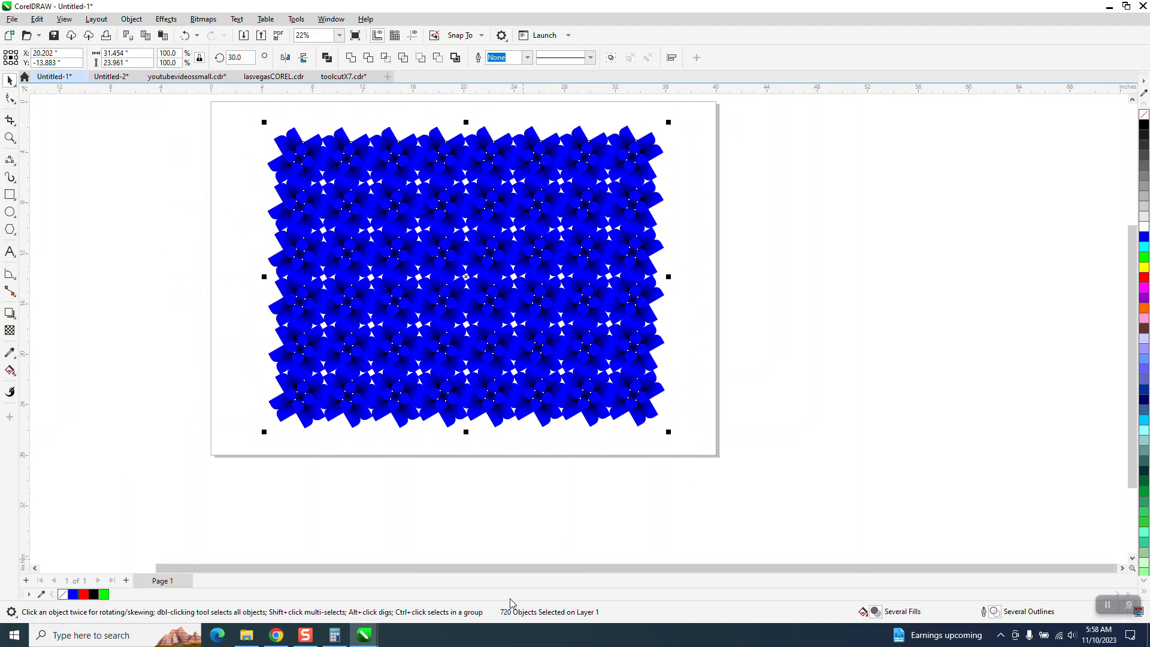
Move a single petal from the pattern's upper-left flower out onto the blank page, and undo the move.
click(484, 540)
click(297, 141)
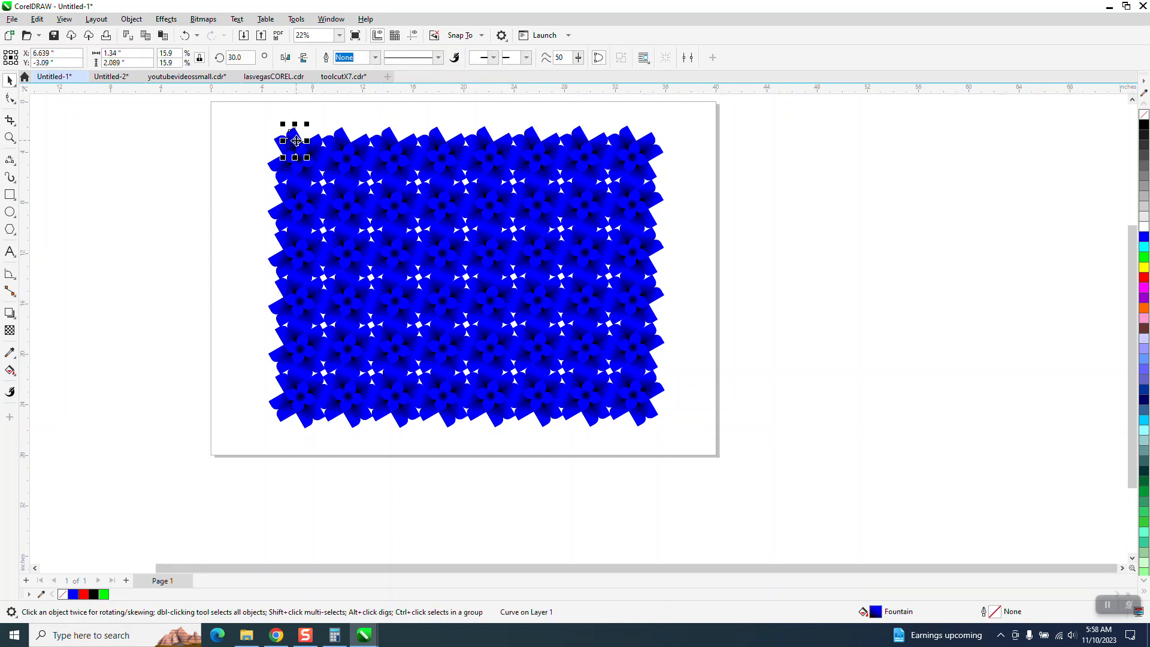
drag(297, 141, 248, 129)
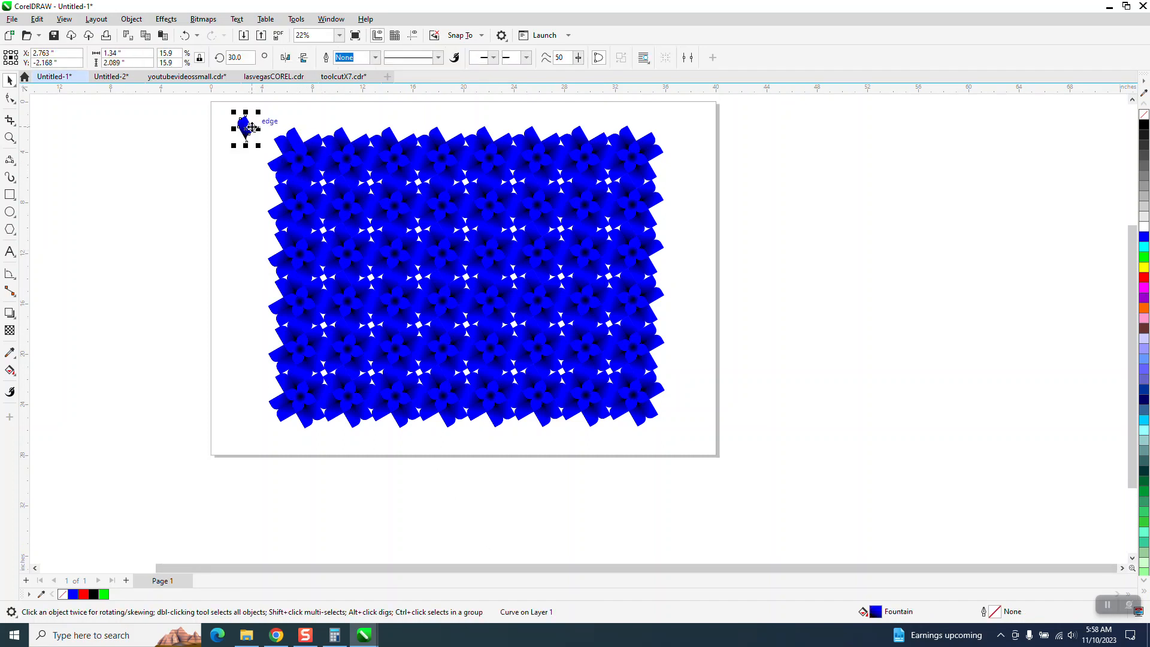
click(185, 35)
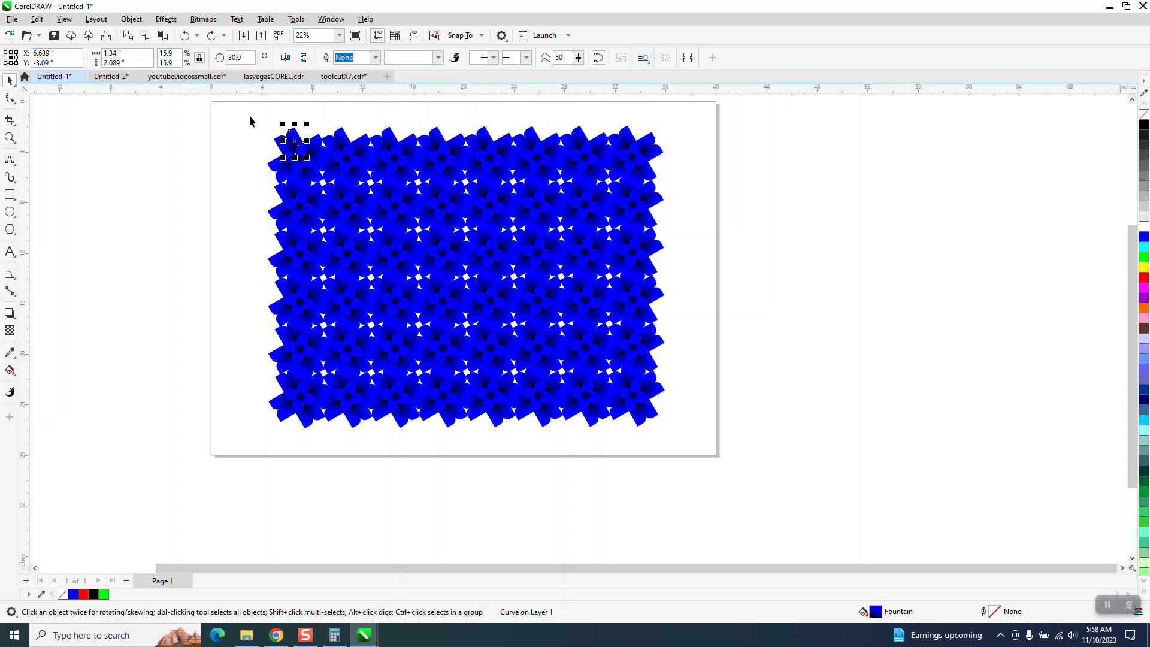
Select every petal object in the flower pattern and group them into one single group.
drag(399, 420, 723, 451)
drag(242, 130, 725, 438)
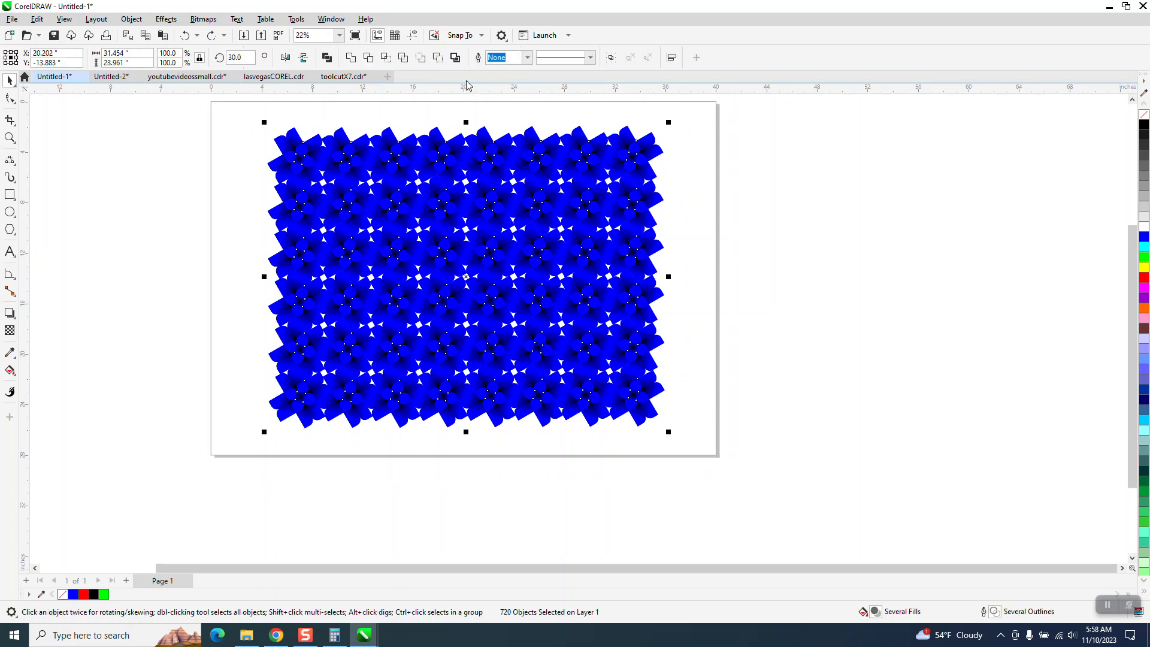
click(131, 18)
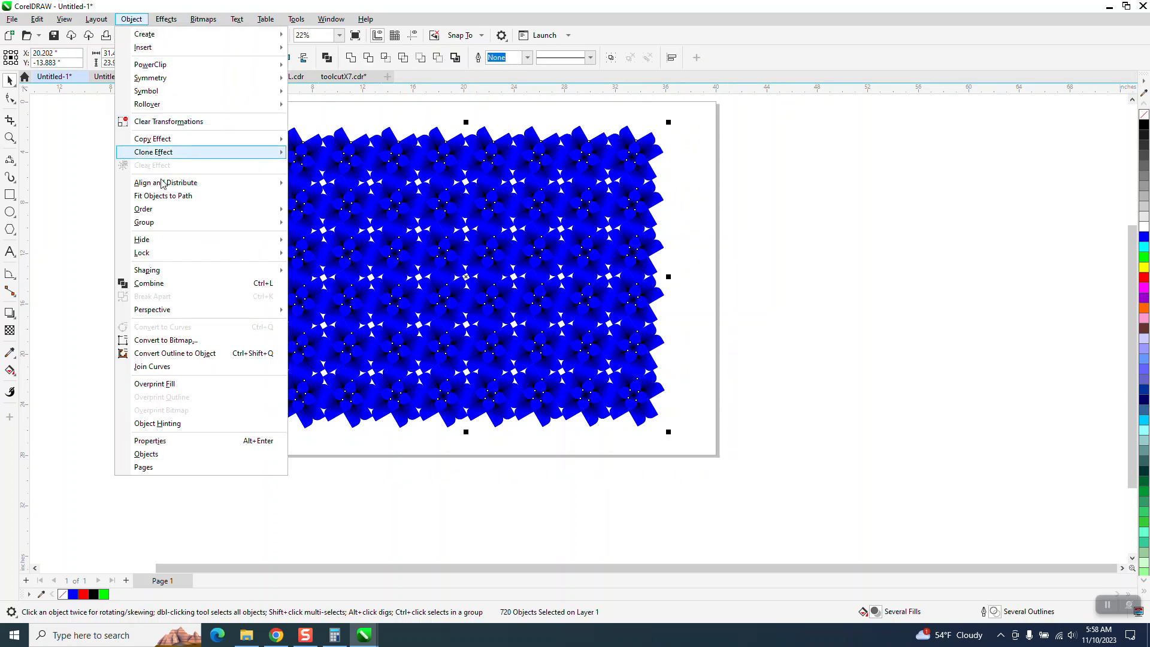
mouse_move(168, 226)
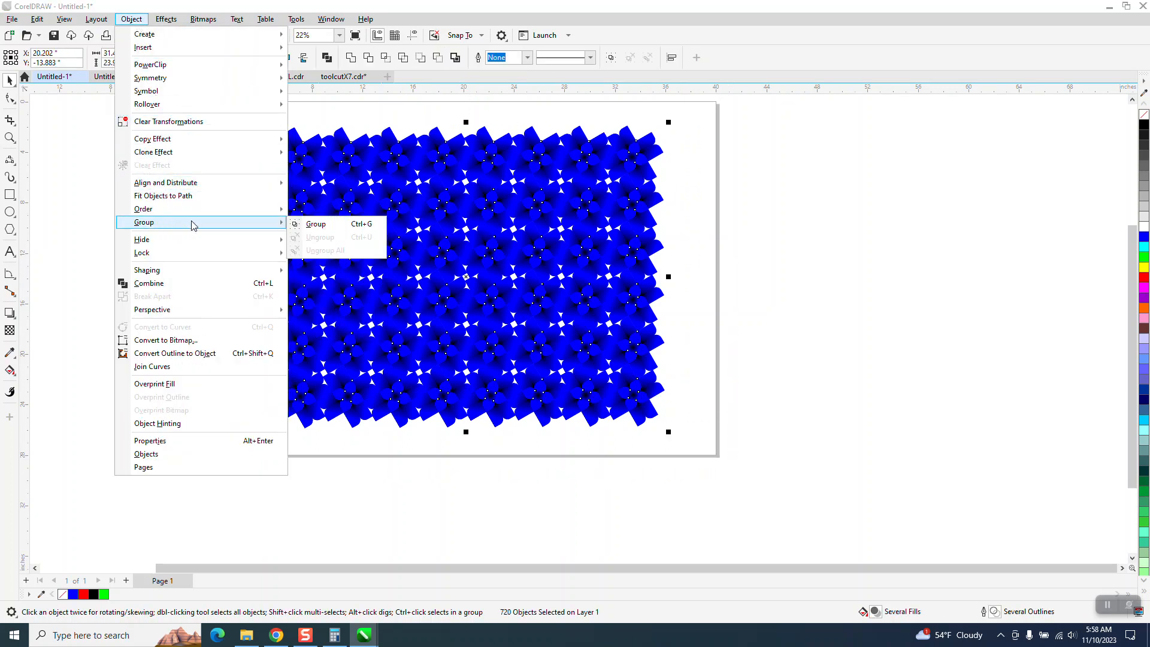
click(330, 225)
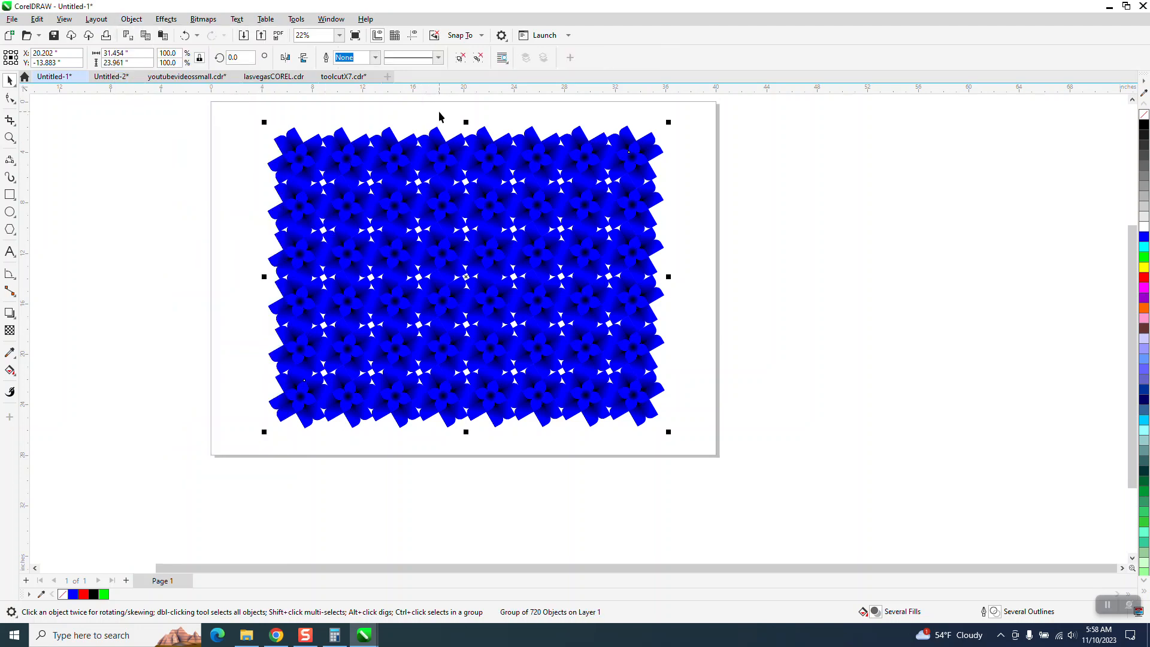
Create a boundary shape from the flower group, offset 33 inches to the right, with a black fill and no outline.
click(131, 18)
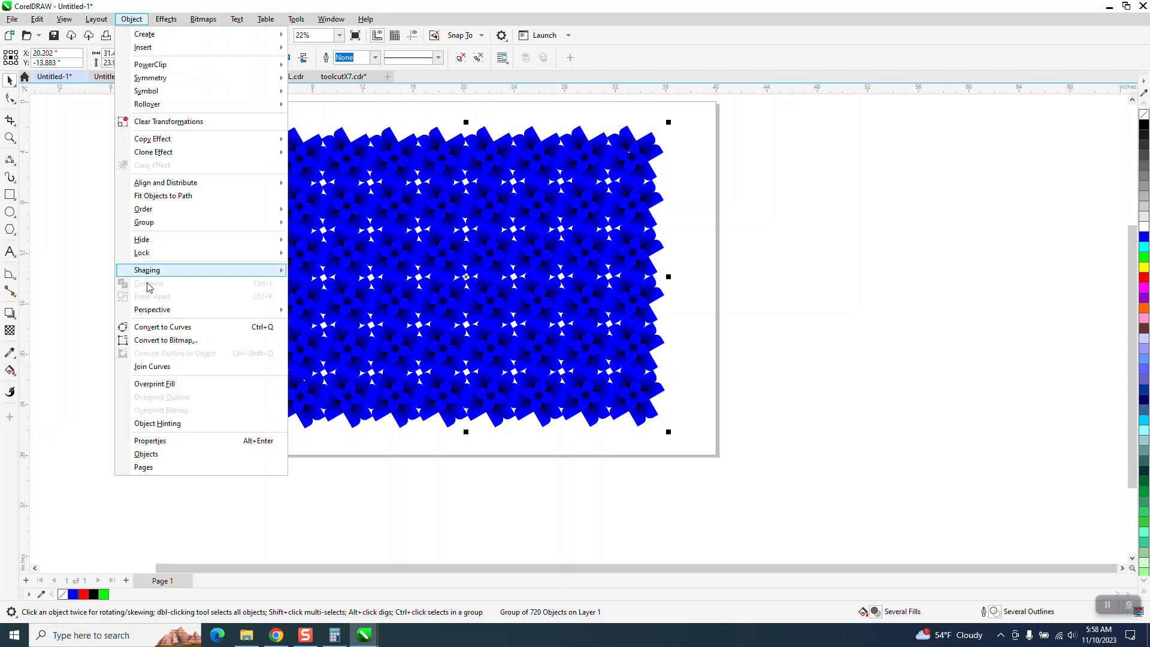
mouse_move(153, 273)
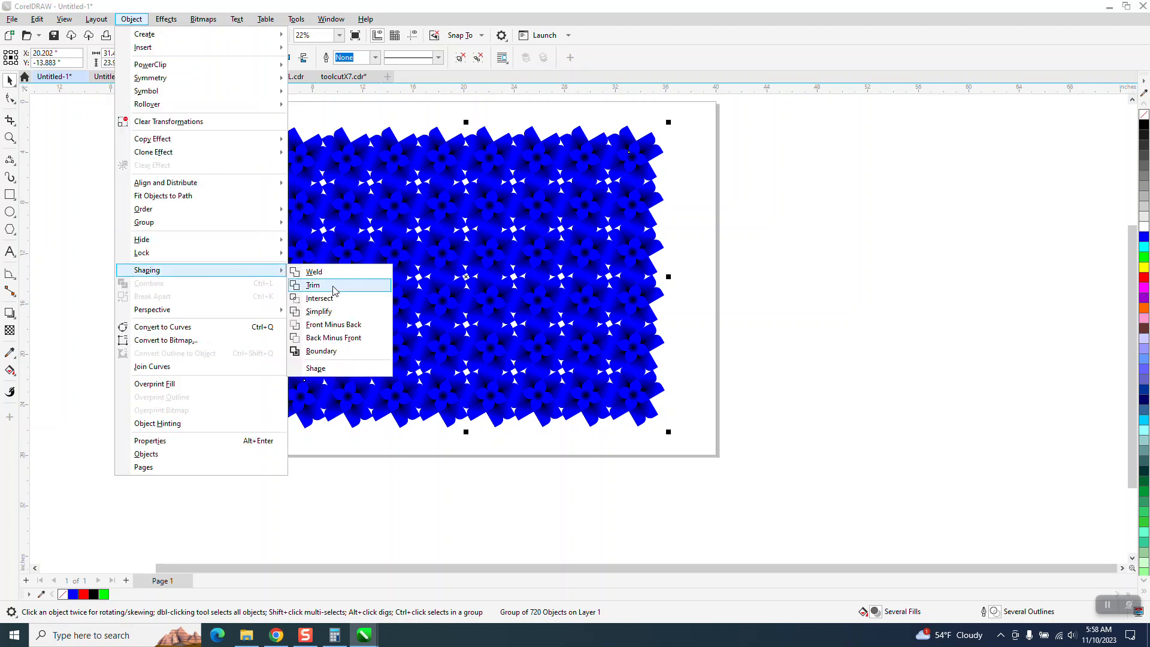
click(321, 351)
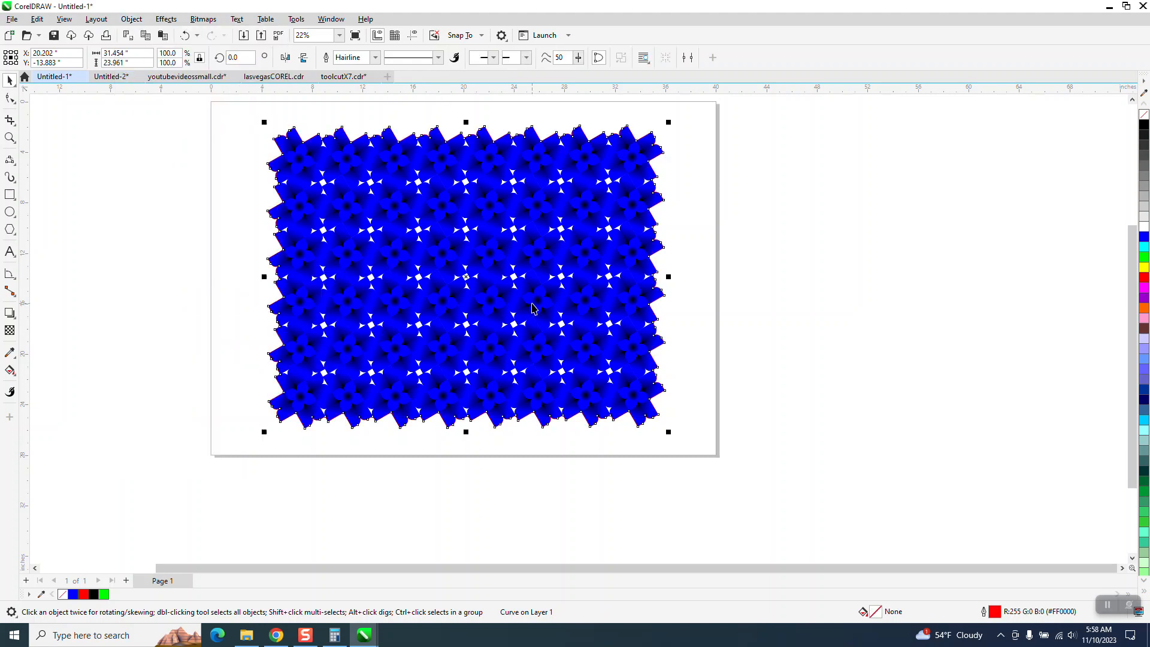
key(Right)
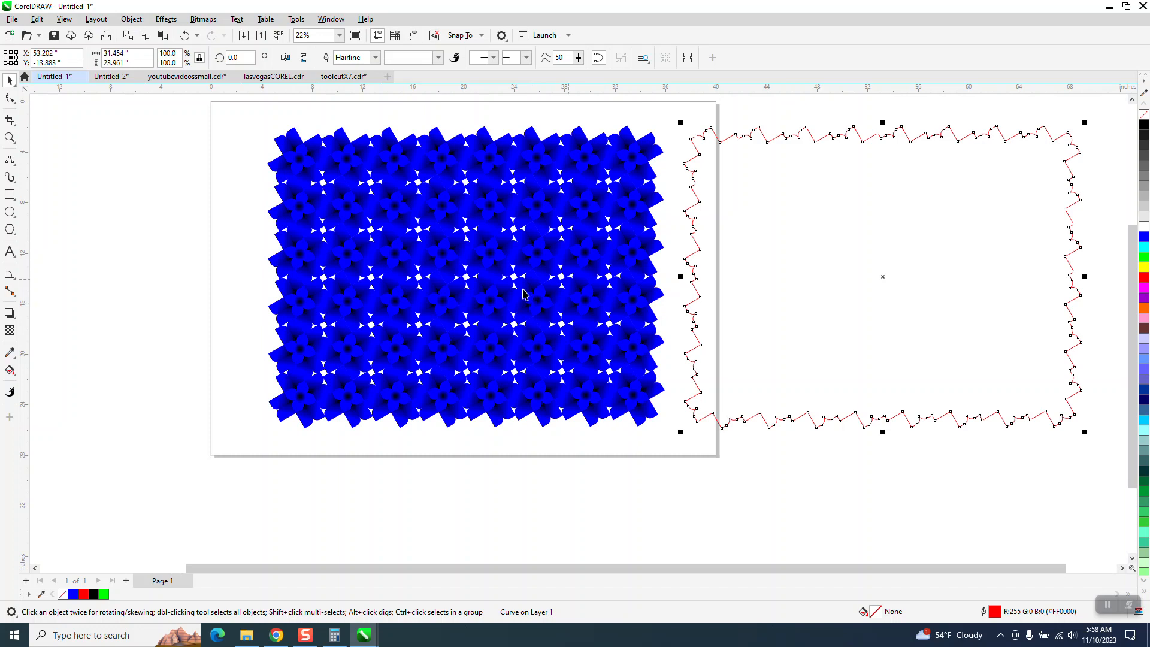
click(1144, 127)
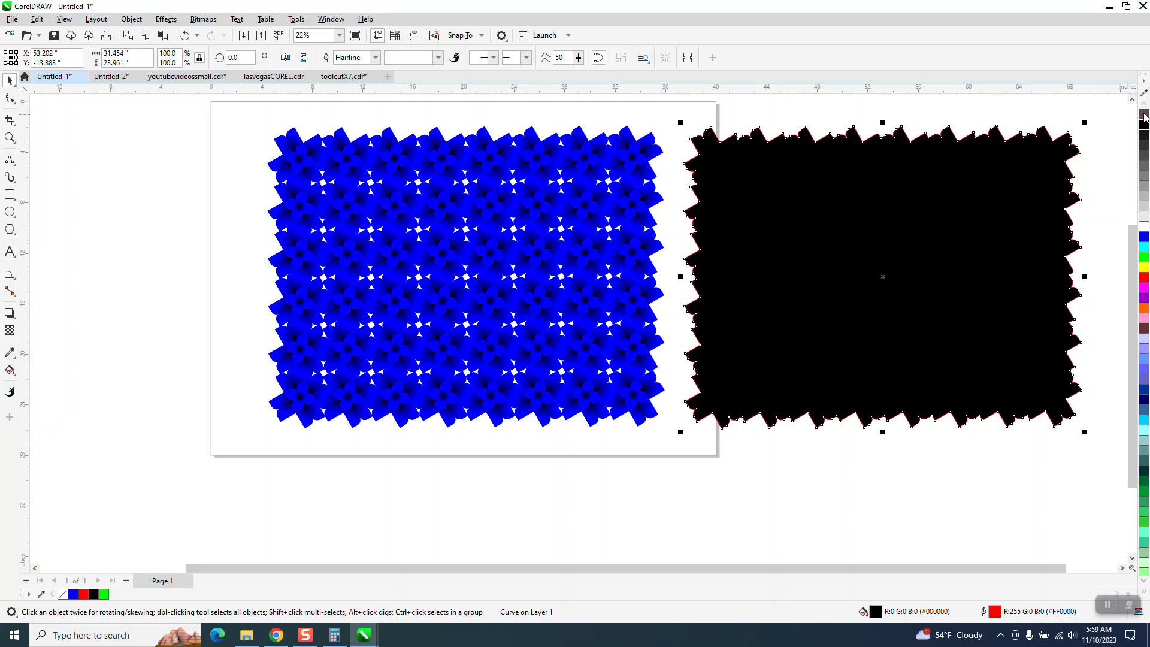
right_click(1143, 116)
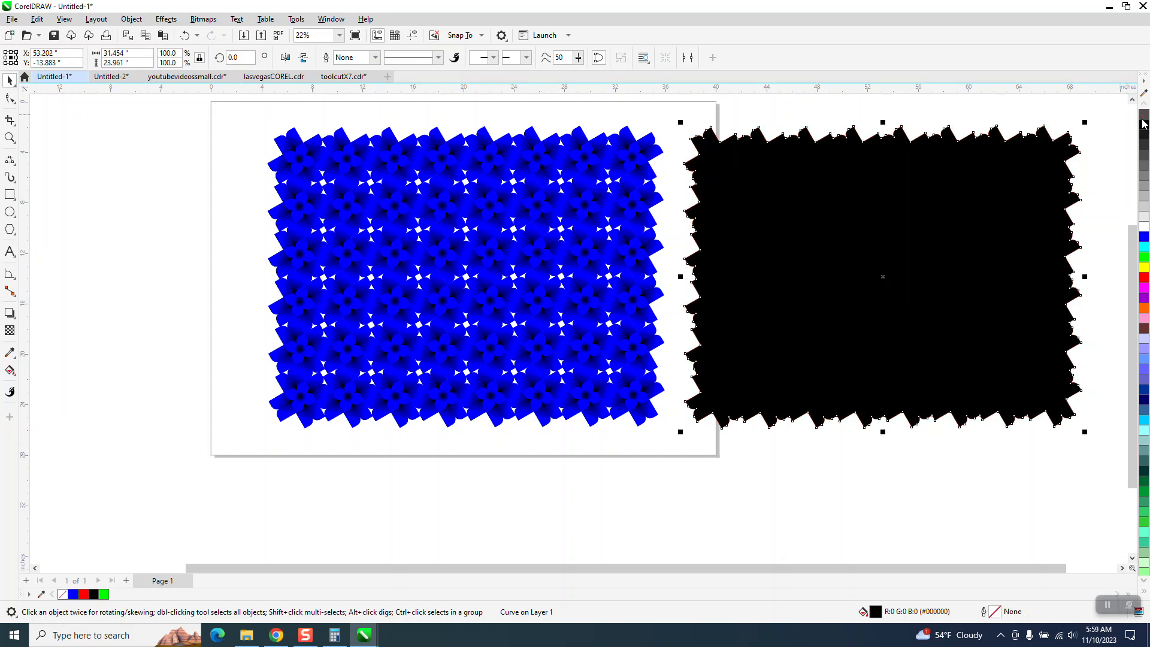
Move the black boundary shape 33 inches left onto the flower pattern and send it to the back of the page.
key(p)
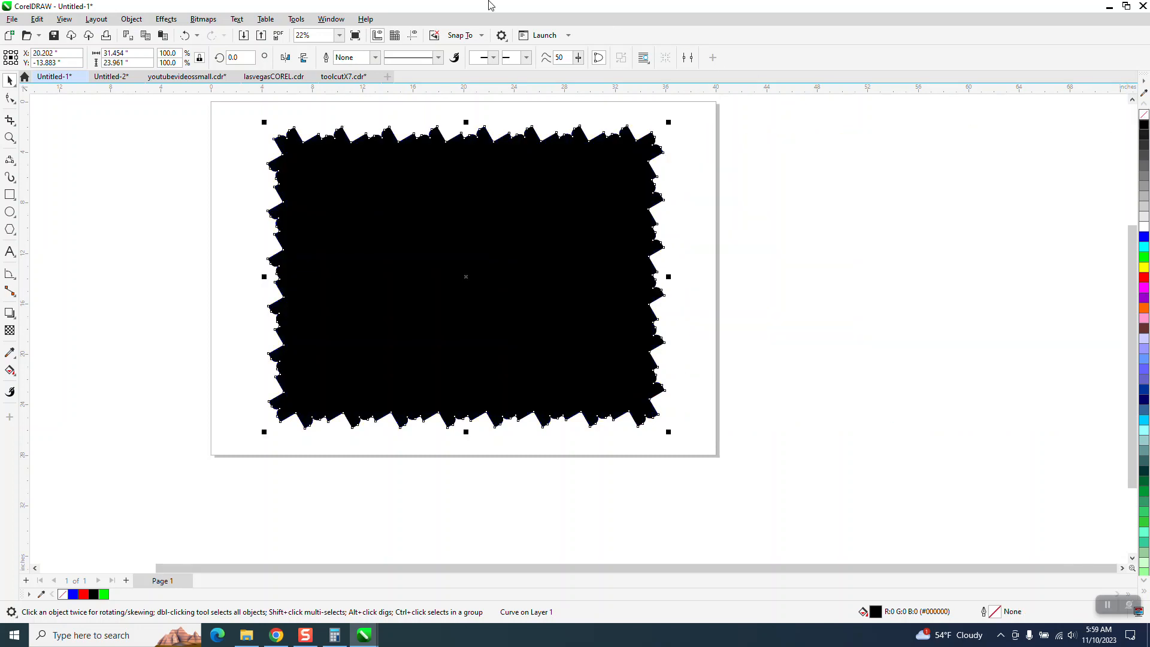
click(131, 18)
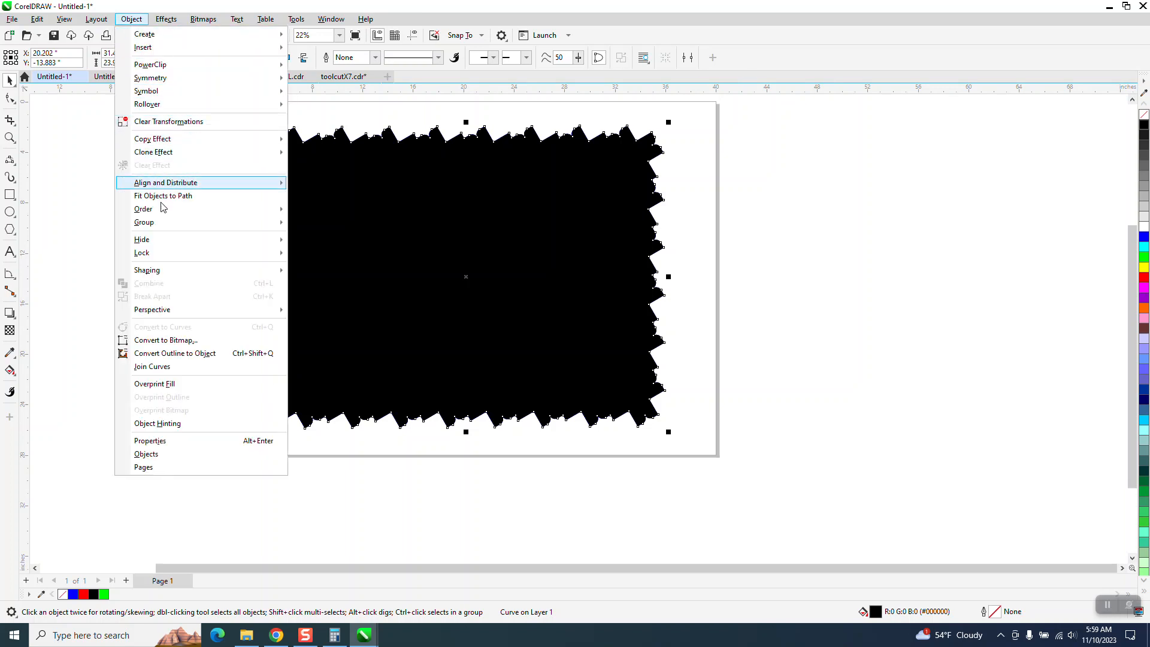
mouse_move(150, 209)
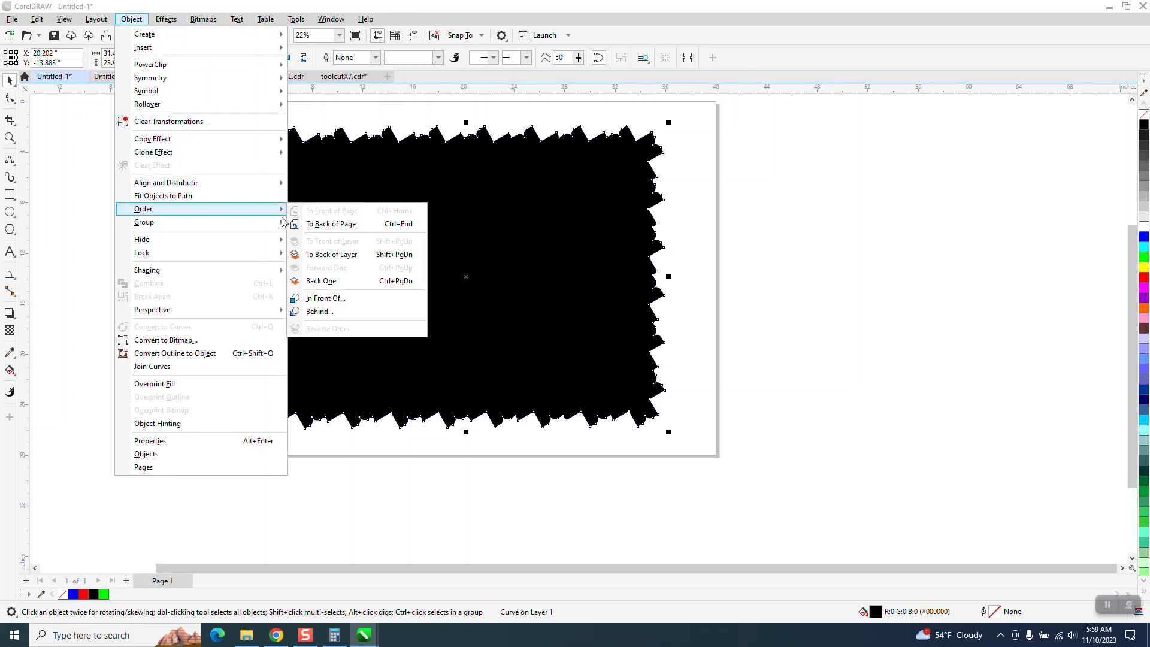
click(317, 224)
Inspect the gaps between the flowers up close and across the whole pattern to check the black backing.
click(9, 137)
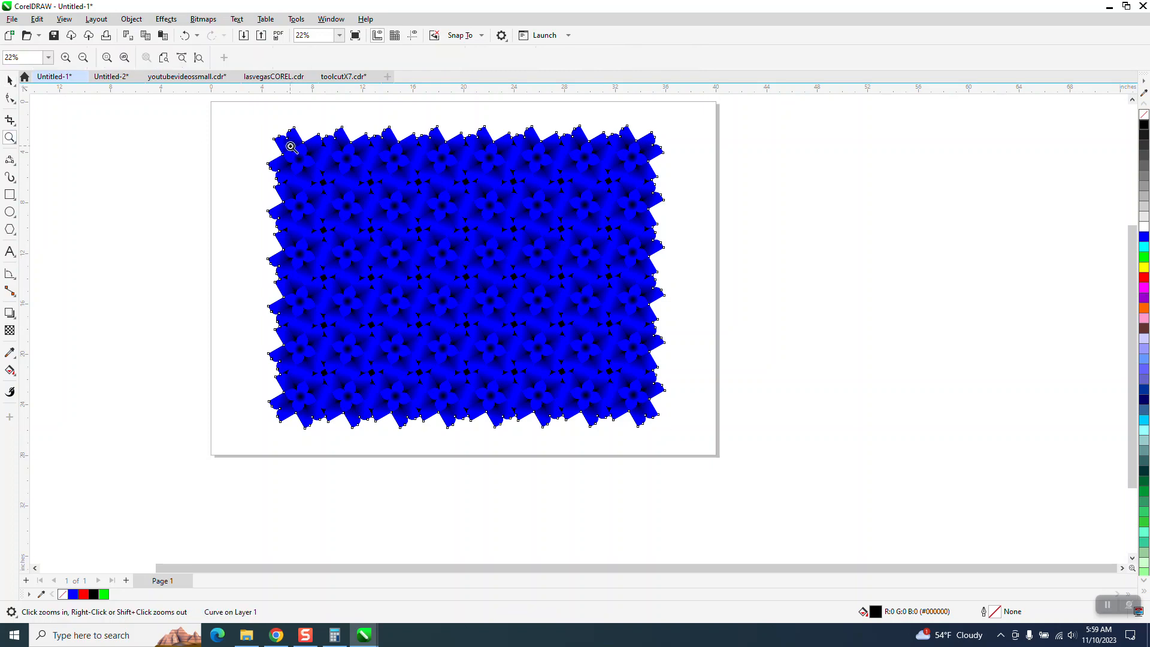
drag(293, 147, 412, 225)
scroll(412, 225, down, 3)
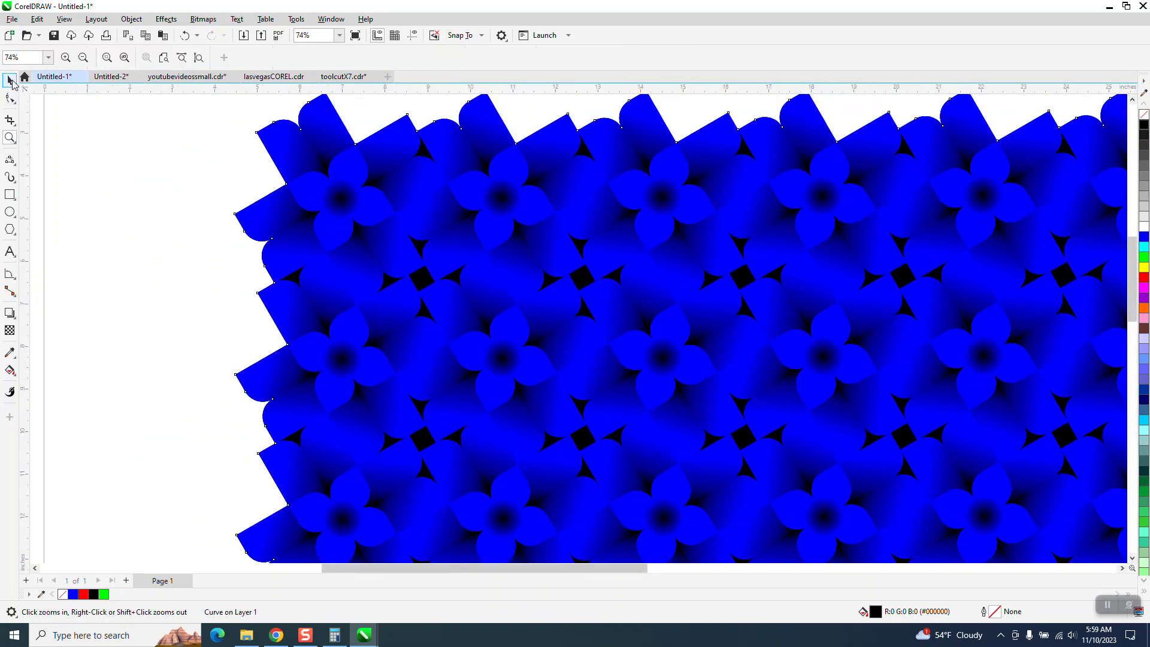
click(10, 80)
scroll(502, 137, down, 2)
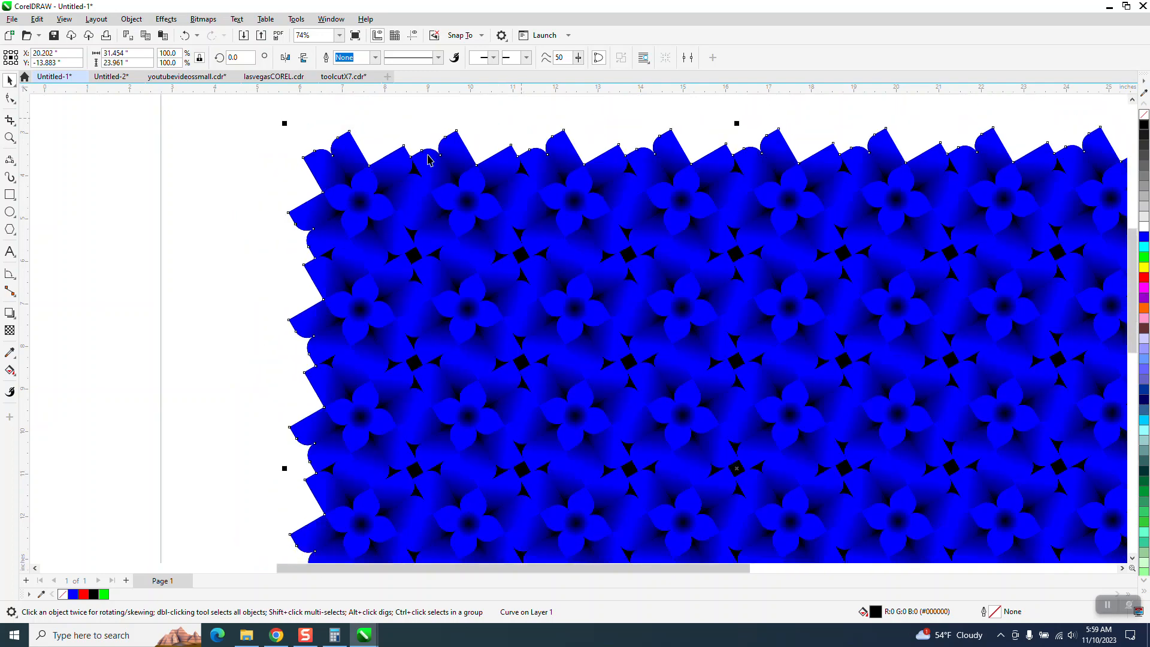
scroll(348, 132, down, 3)
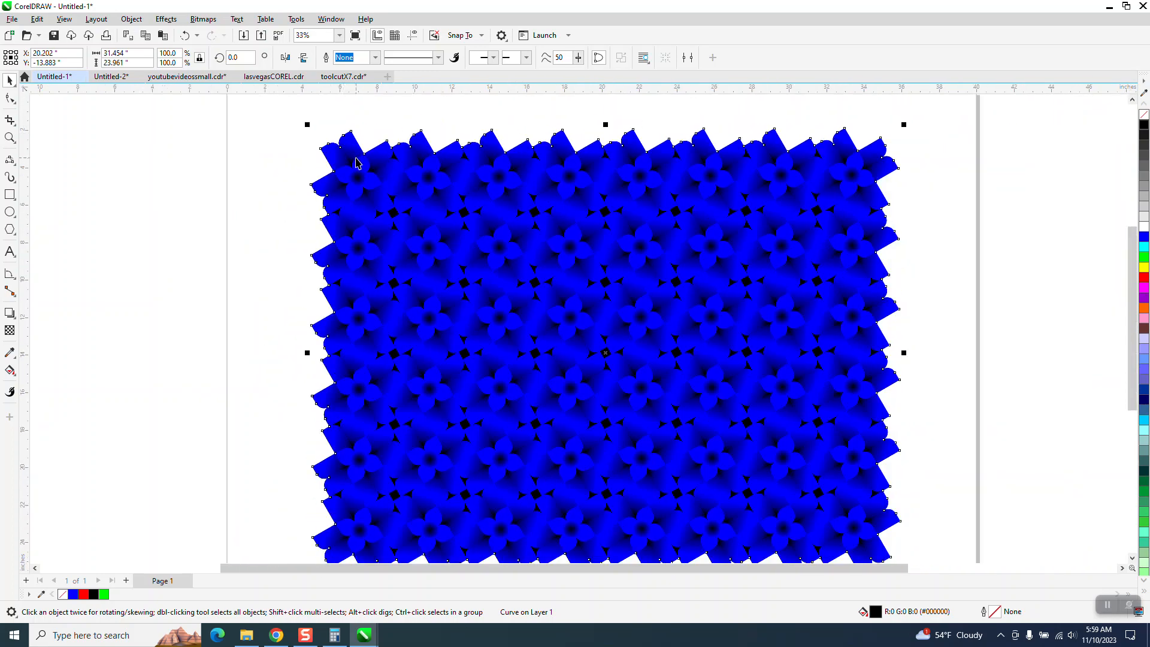
scroll(281, 171, down, 1)
scroll(281, 171, down, 1)
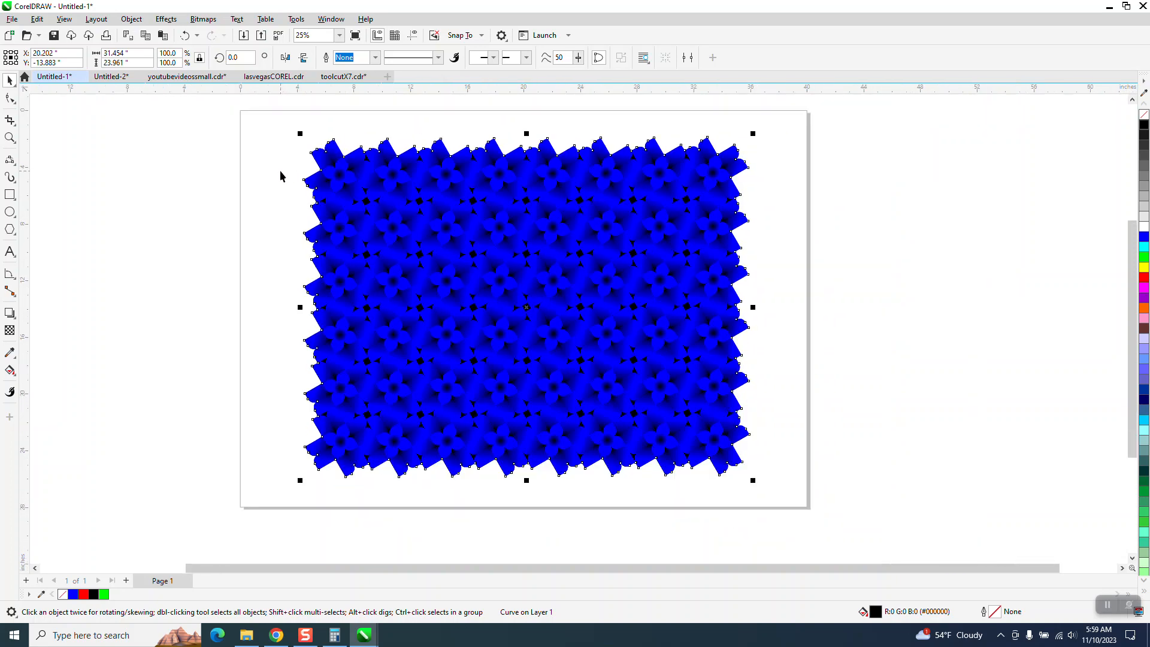
scroll(280, 170, down, 2)
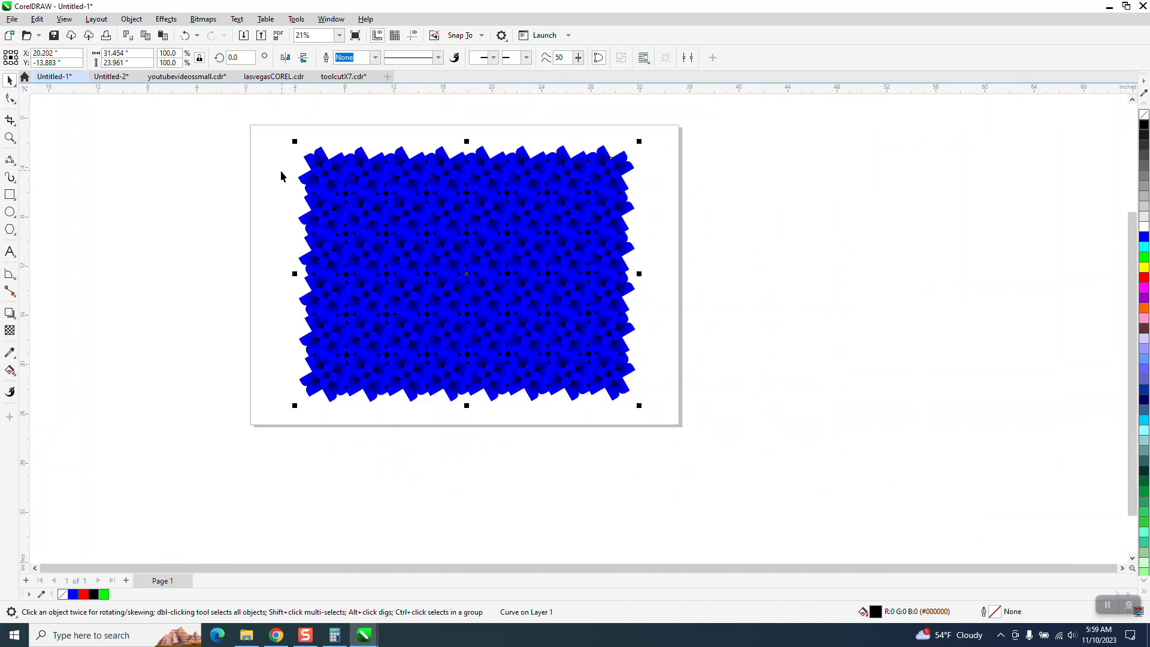
Move the flower group aside to the right and delete the black boundary shape behind it.
click(150, 188)
drag(323, 175, 643, 173)
click(534, 197)
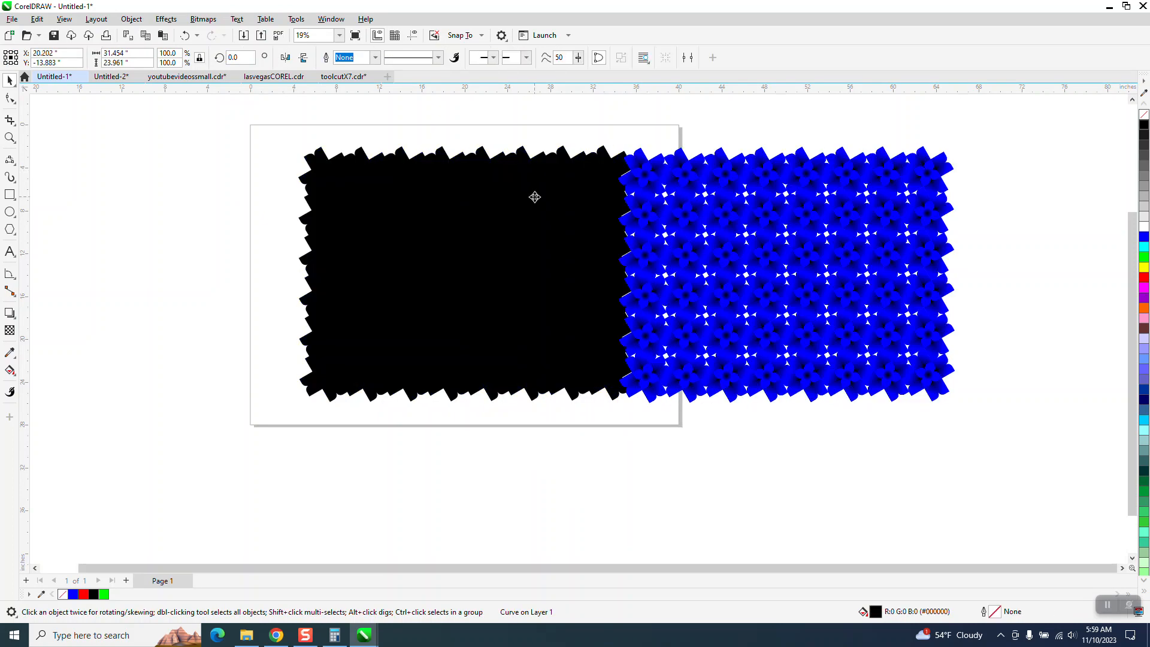
key(Delete)
Center the flower group on the page and draw a rectangle about 37.97 by 26.56 inches around it.
click(630, 217)
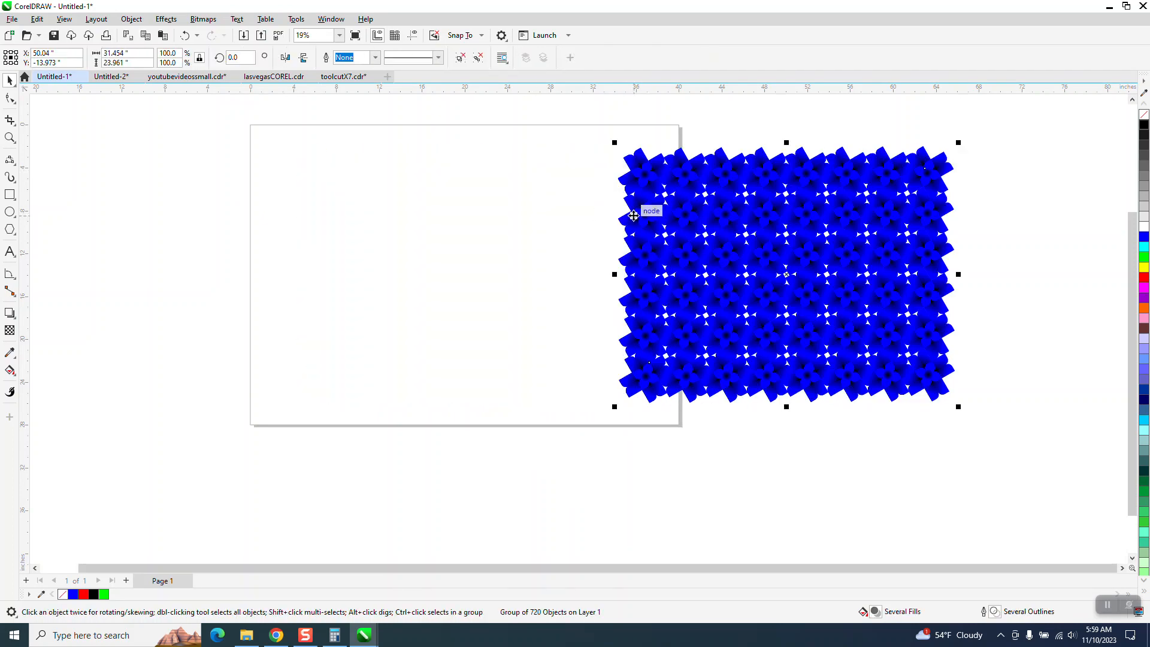
key(p)
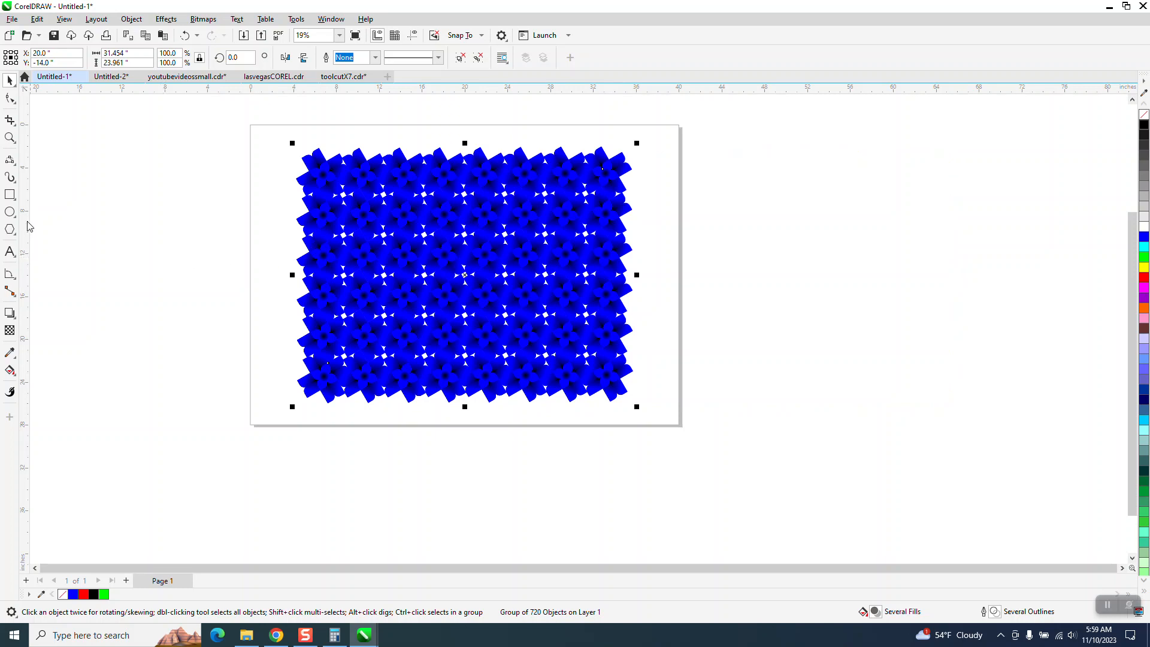
click(10, 194)
drag(262, 137, 668, 419)
Smart Fill the area between the rectangle and the flower pattern in blue, and move the resulting frame about 66 inches right.
right_click(24, 418)
click(10, 372)
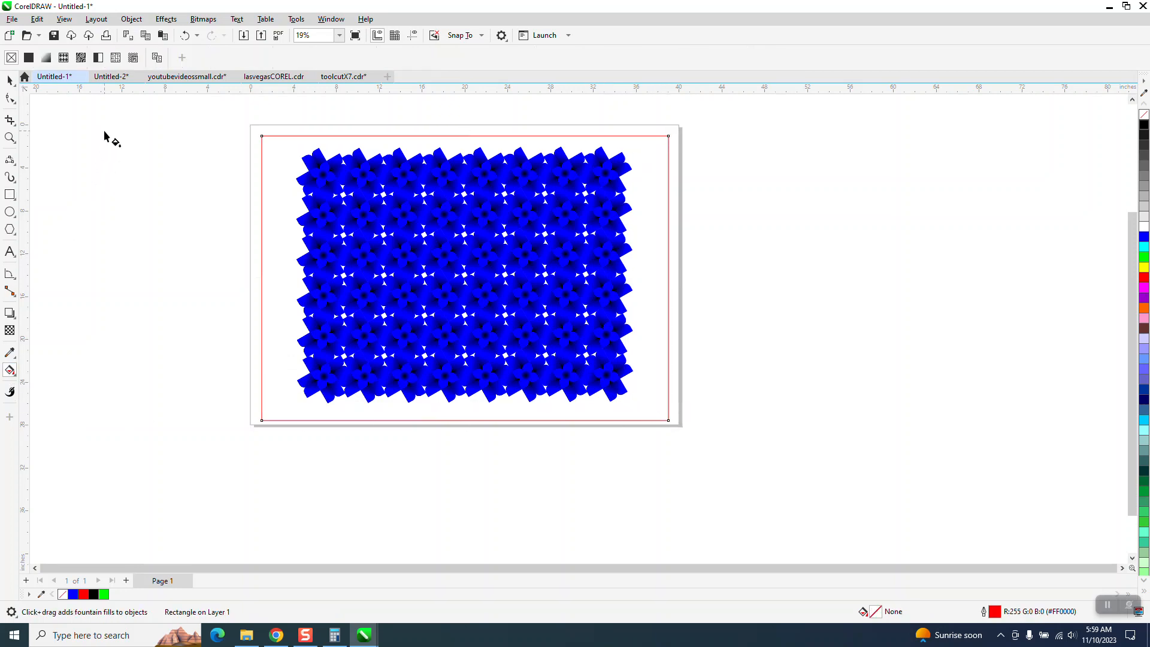
click(15, 373)
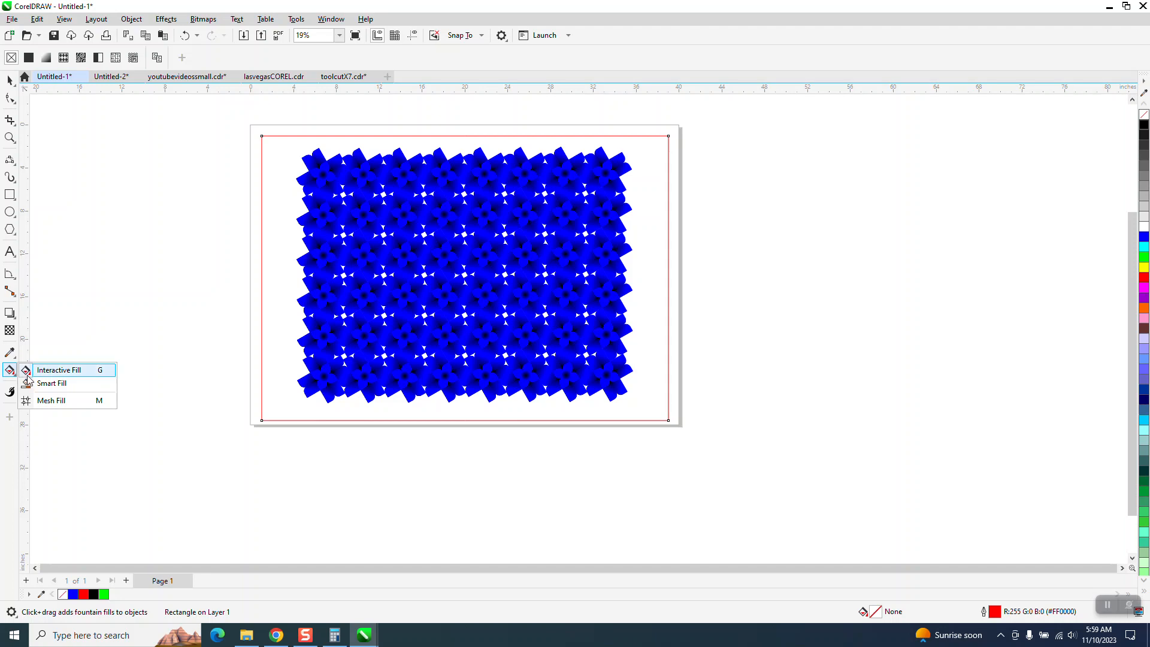
click(48, 379)
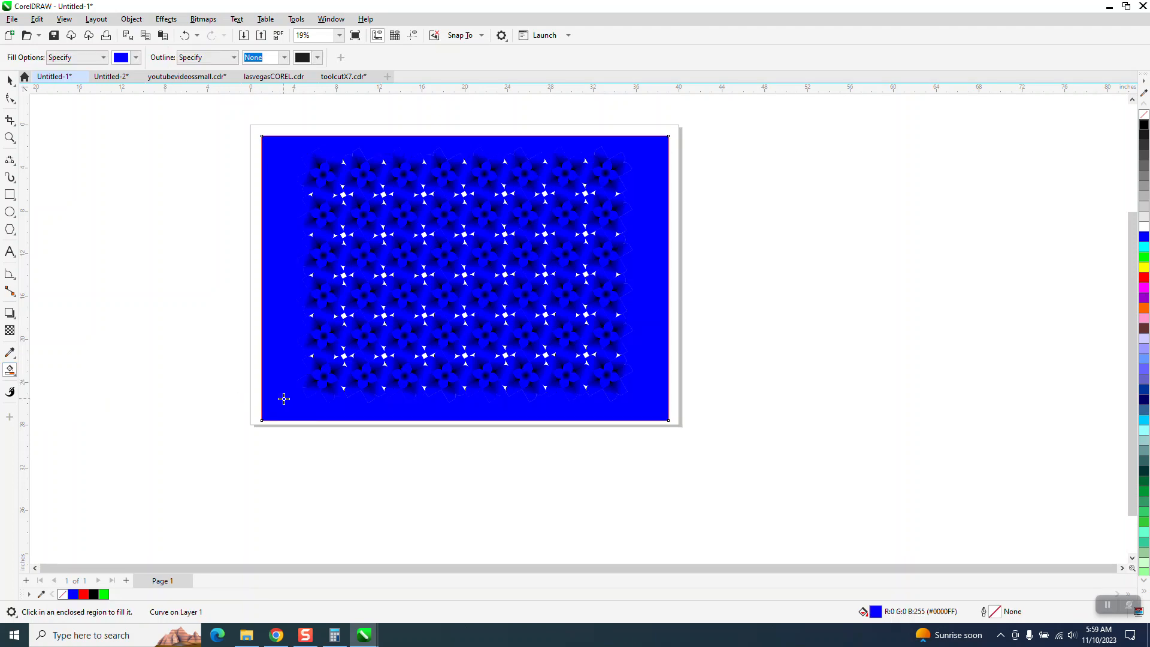
key(Right)
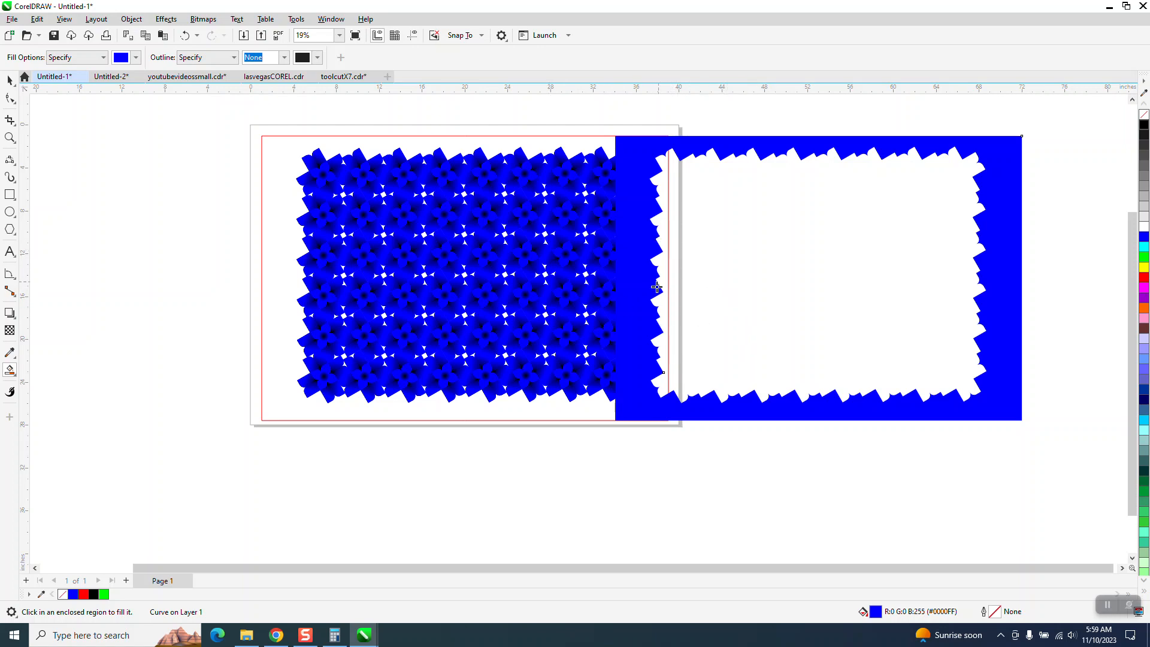
key(shift+Right)
Smart Fill the hollow interior of the blue frame and recolor the new shape black.
scroll(742, 404, down, 1)
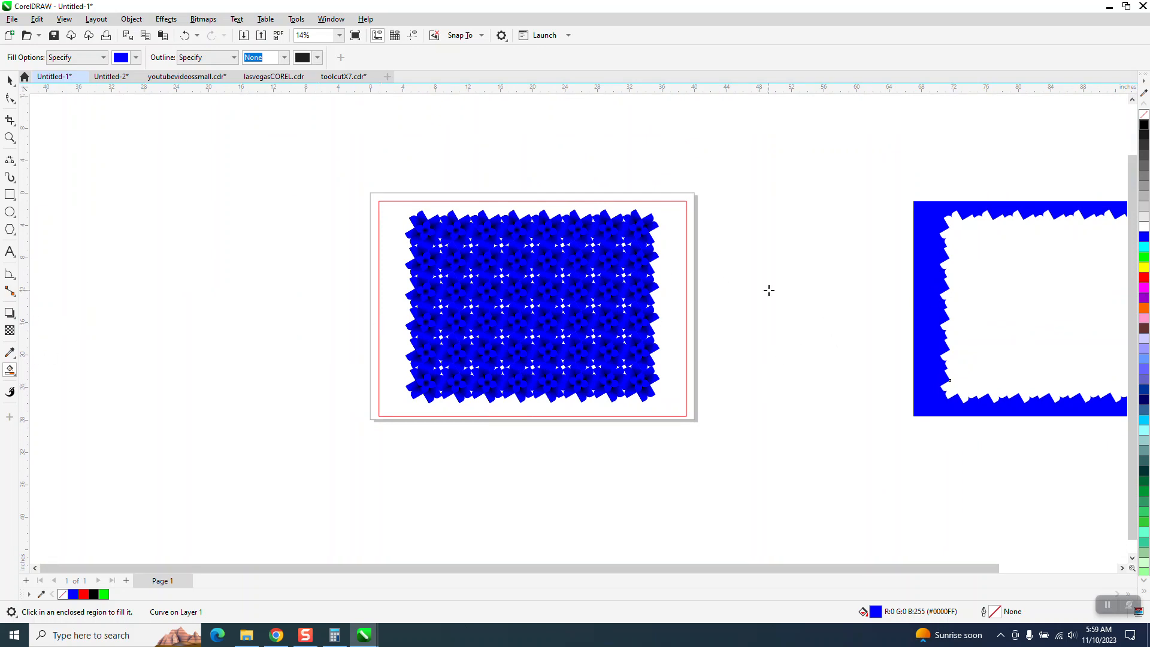
click(992, 307)
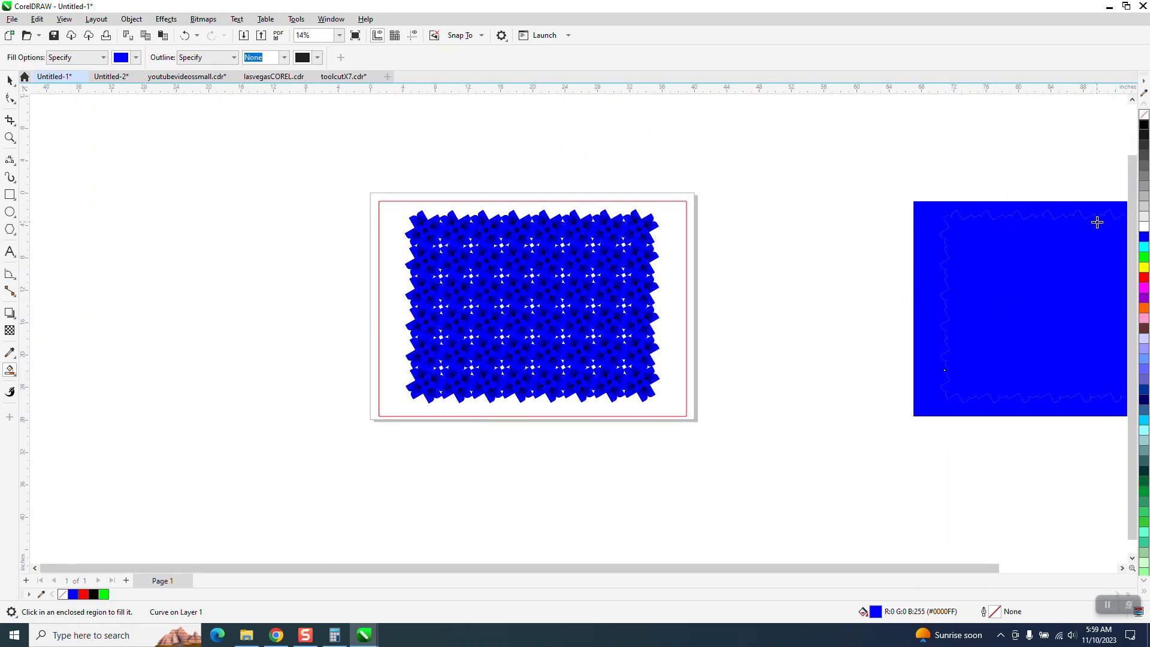
click(1144, 125)
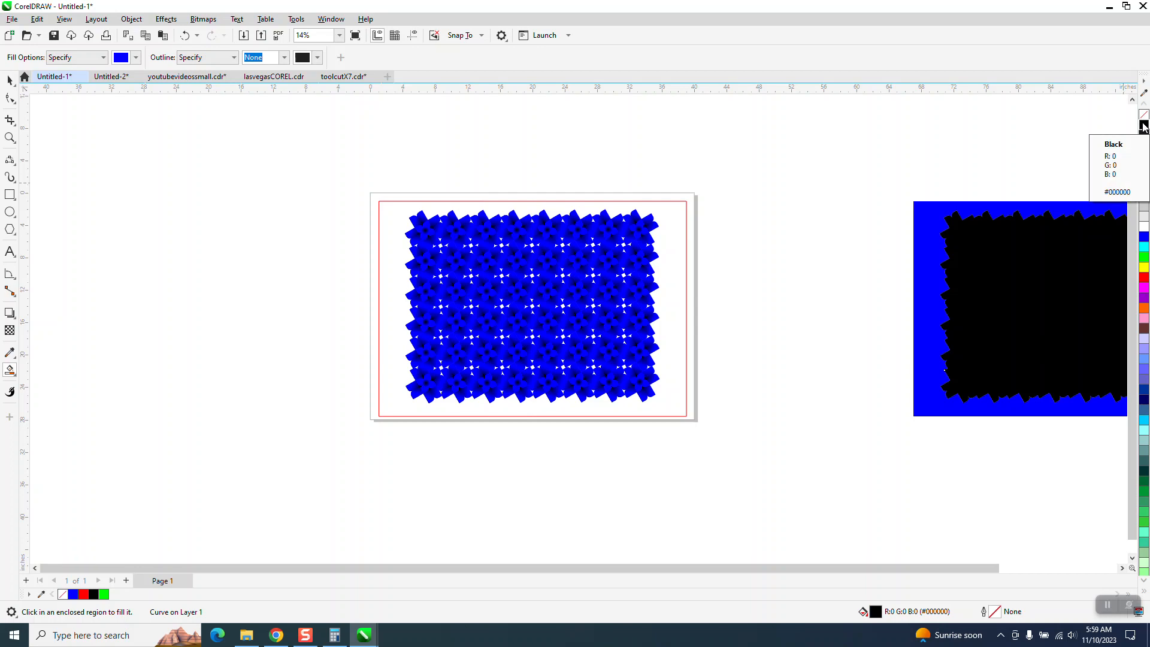
Move the black shape about 66 inches left onto the flower pattern and send it to the back of the page.
key(shift+Left)
key(shift+Left)
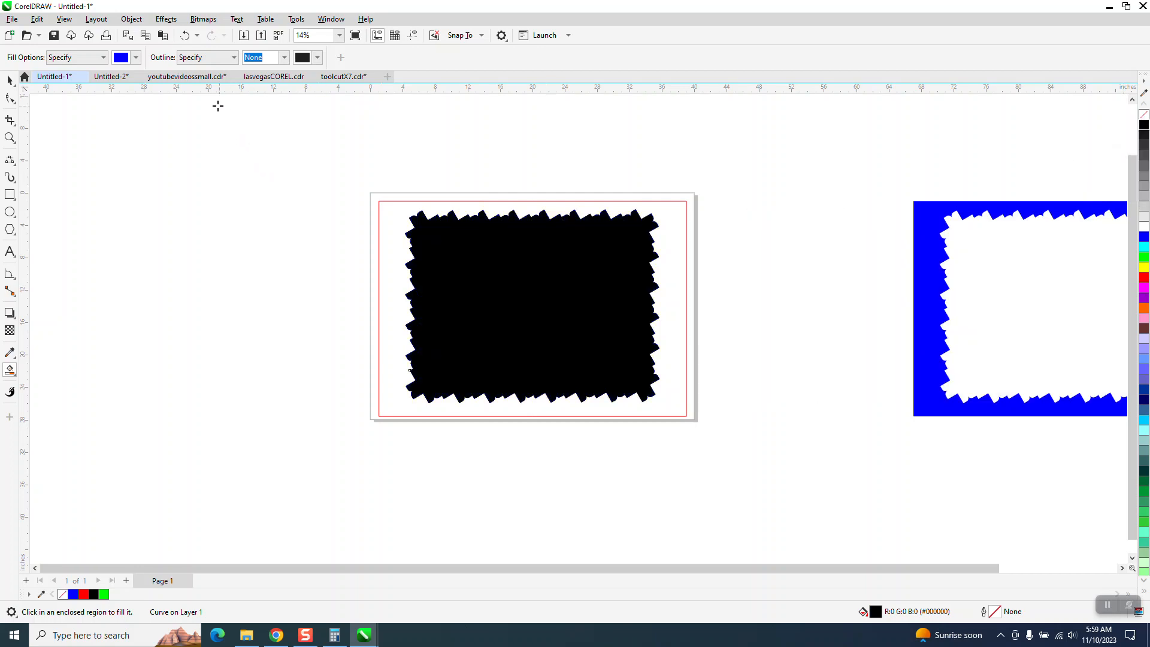
click(131, 19)
mouse_move(137, 213)
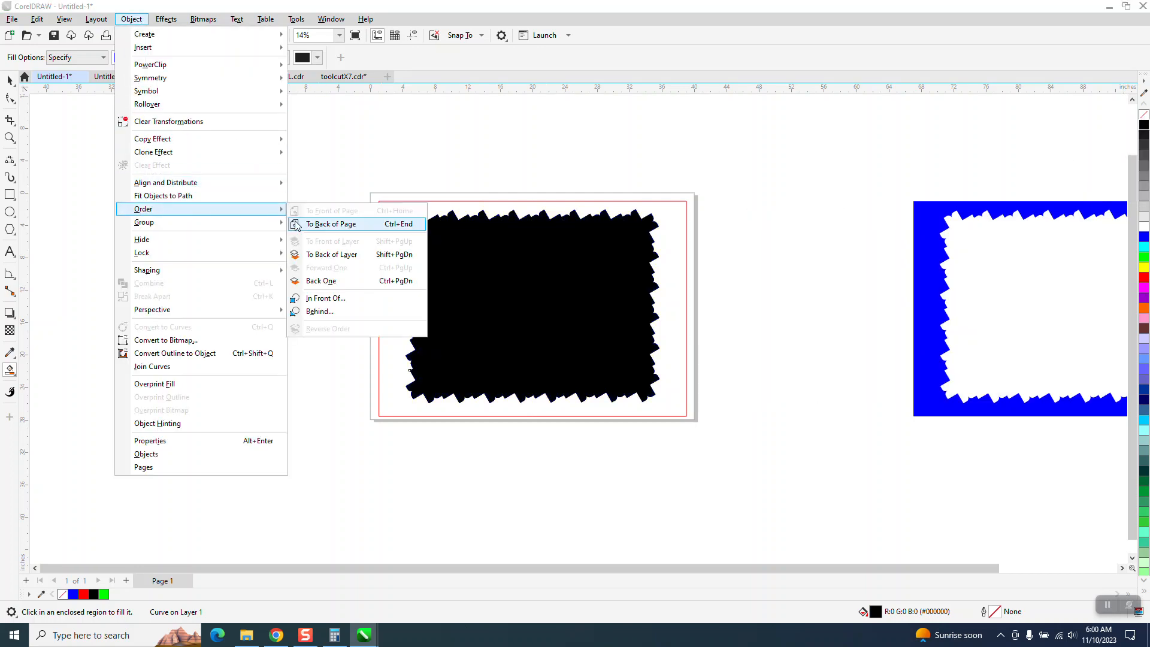
click(315, 225)
Delete the red rectangle surrounding the flower pattern.
click(9, 80)
click(379, 208)
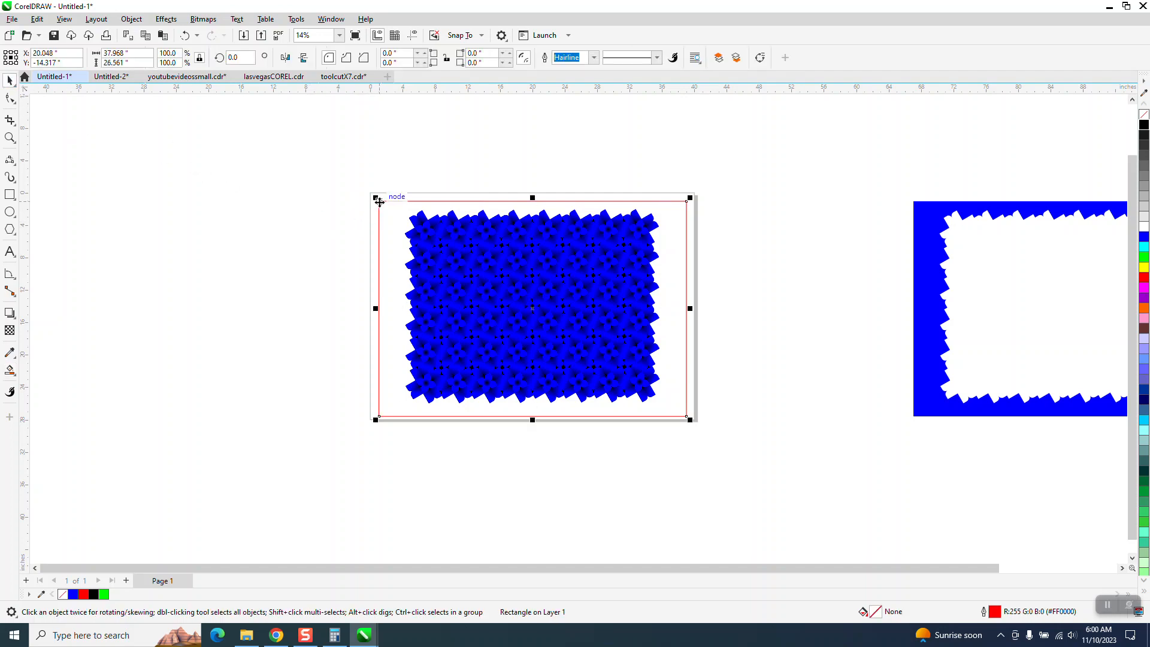
click(315, 222)
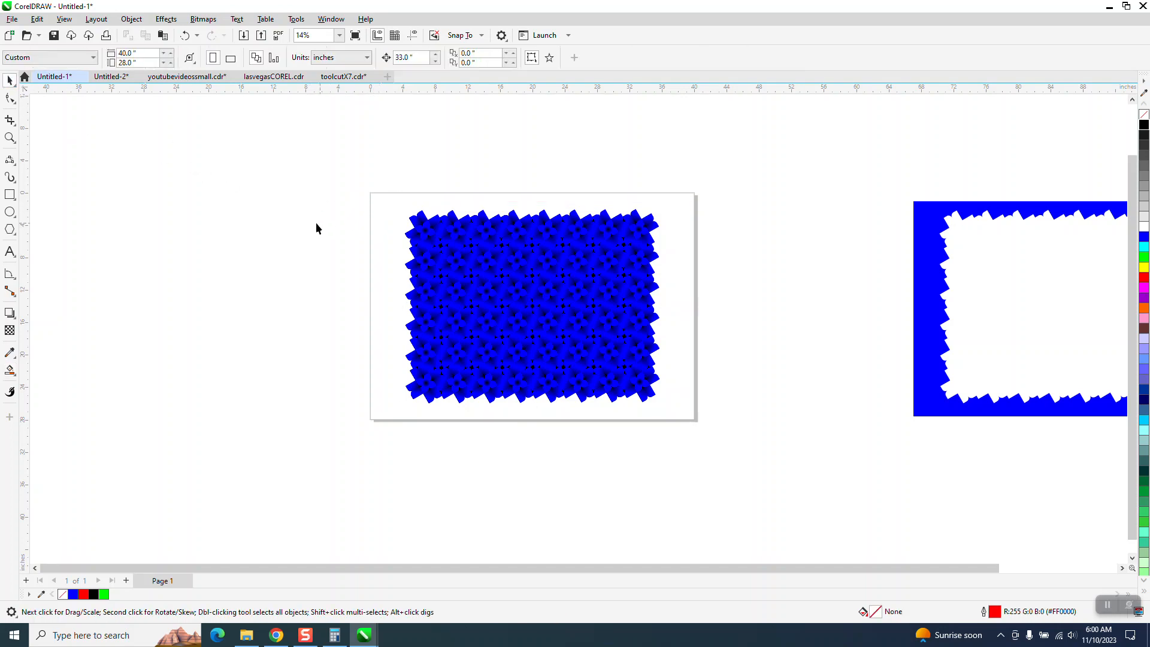
click(10, 138)
drag(385, 212, 814, 433)
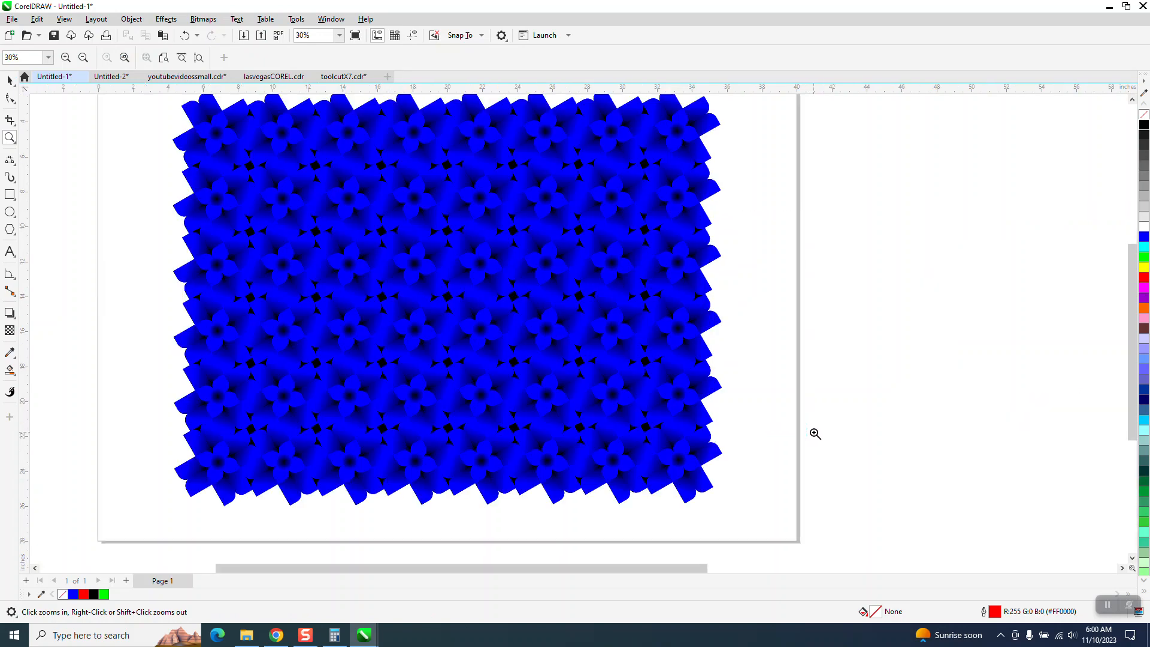